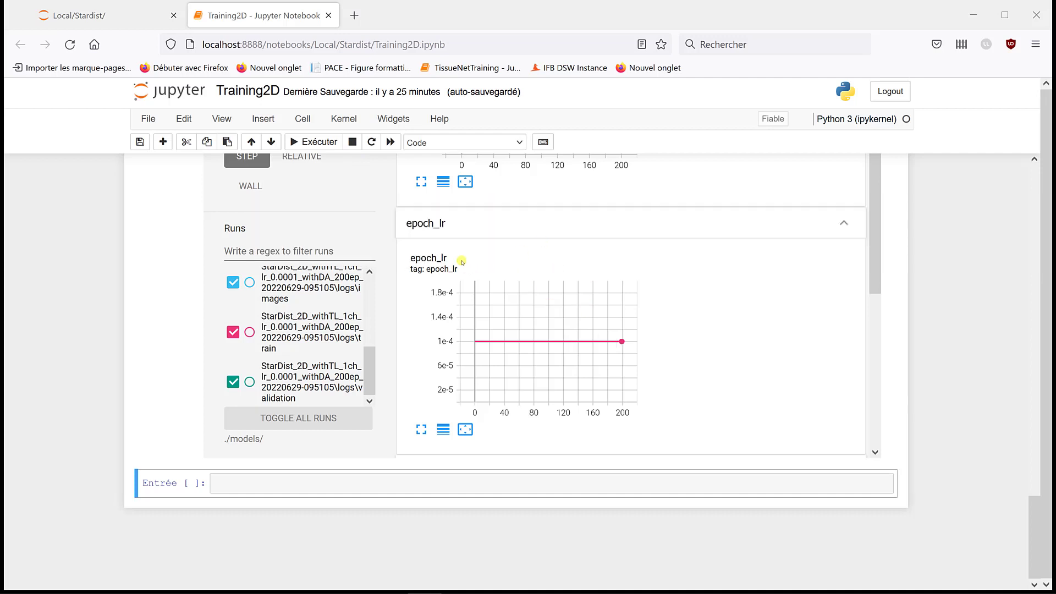
Shut down the running Training2D notebook from the Stardist folder listing.
{"action": "left_click", "coordinate": [329, 15]}
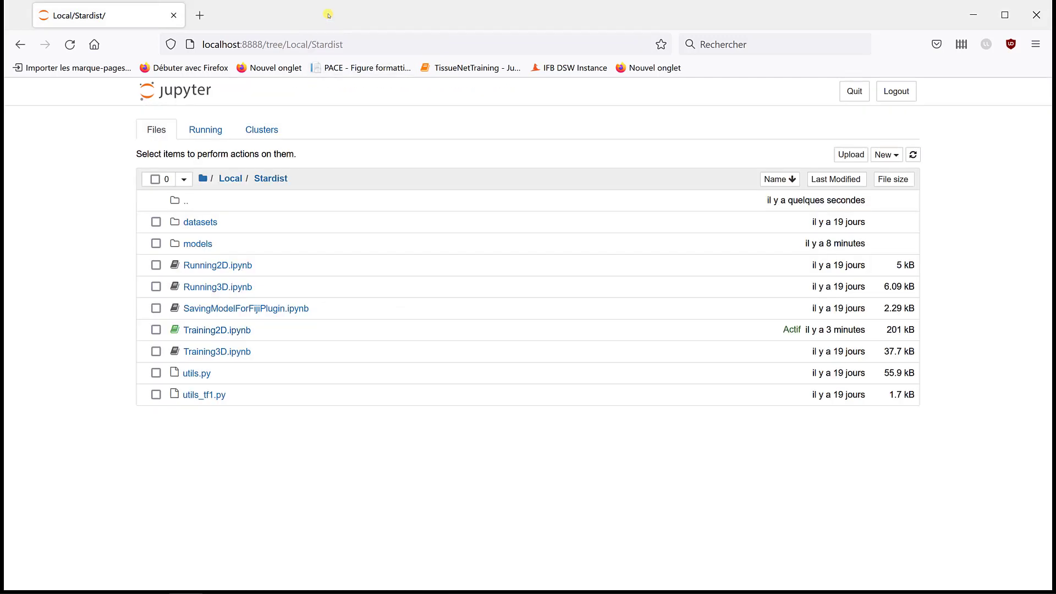
{"action": "left_click", "coordinate": [155, 330]}
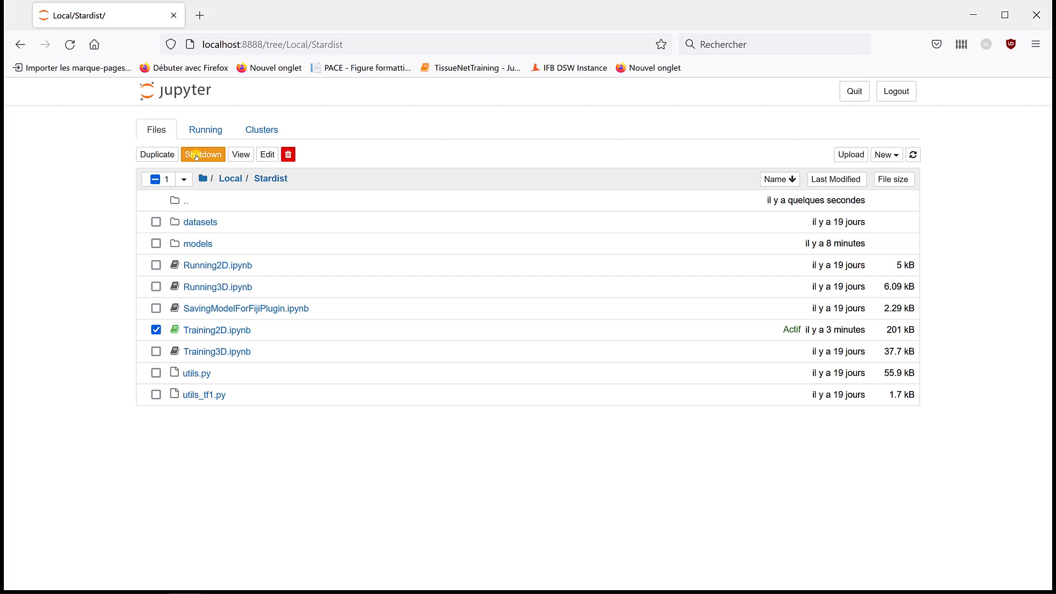
{"action": "left_click", "coordinate": [197, 155]}
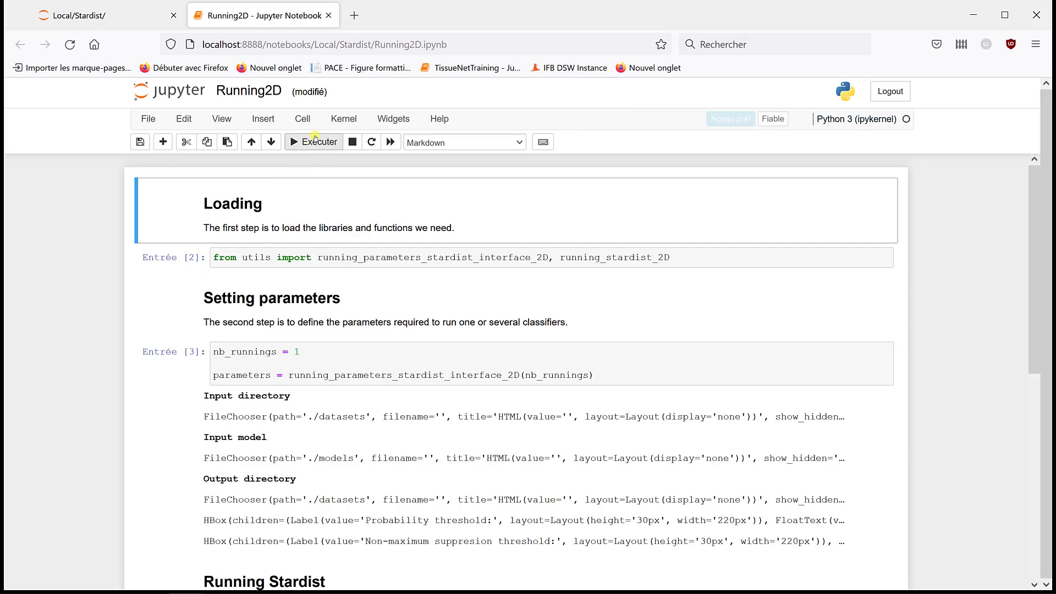
In Running2D, run the library import, parameters and Running Stardist cells.
{"action": "left_click", "coordinate": [312, 143]}
{"action": "left_click", "coordinate": [314, 143]}
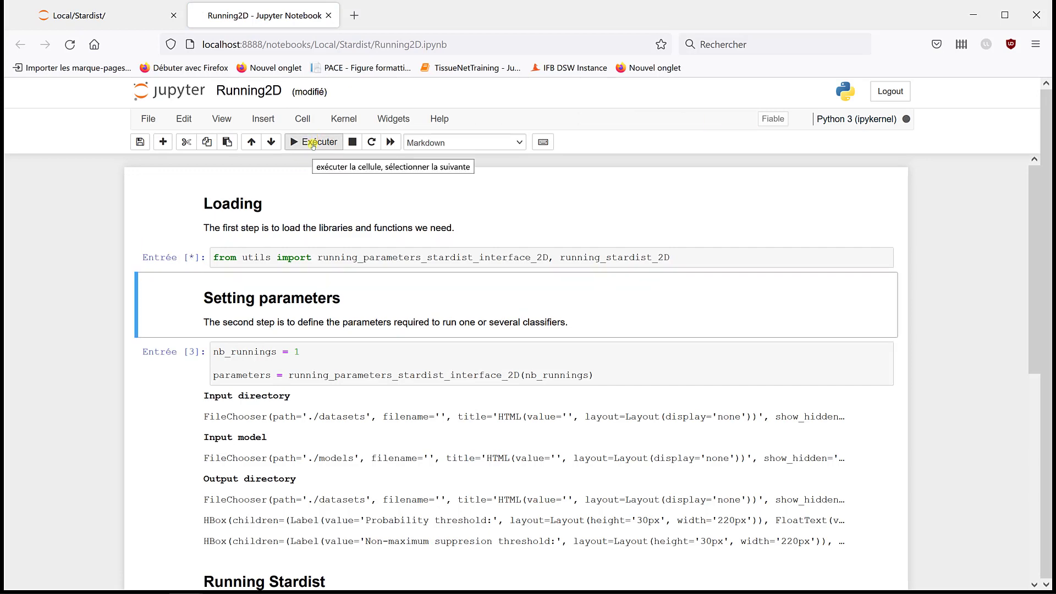
{"action": "left_click", "coordinate": [312, 143]}
{"action": "left_click", "coordinate": [312, 143]}
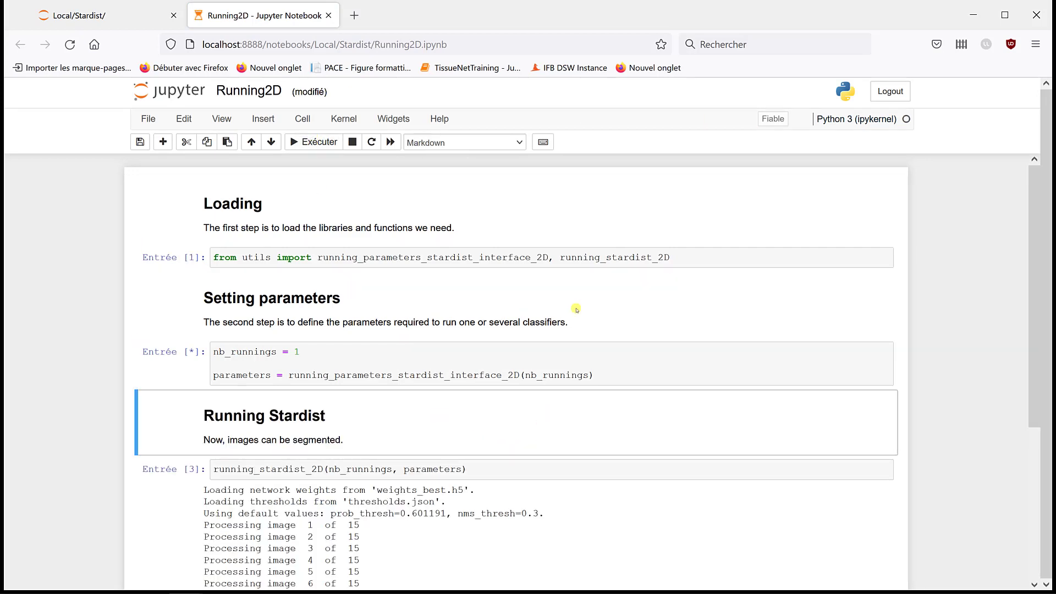
Set the input directory to datasets/Polyp_Nuclei/Test.
{"action": "left_click", "coordinate": [217, 364]}
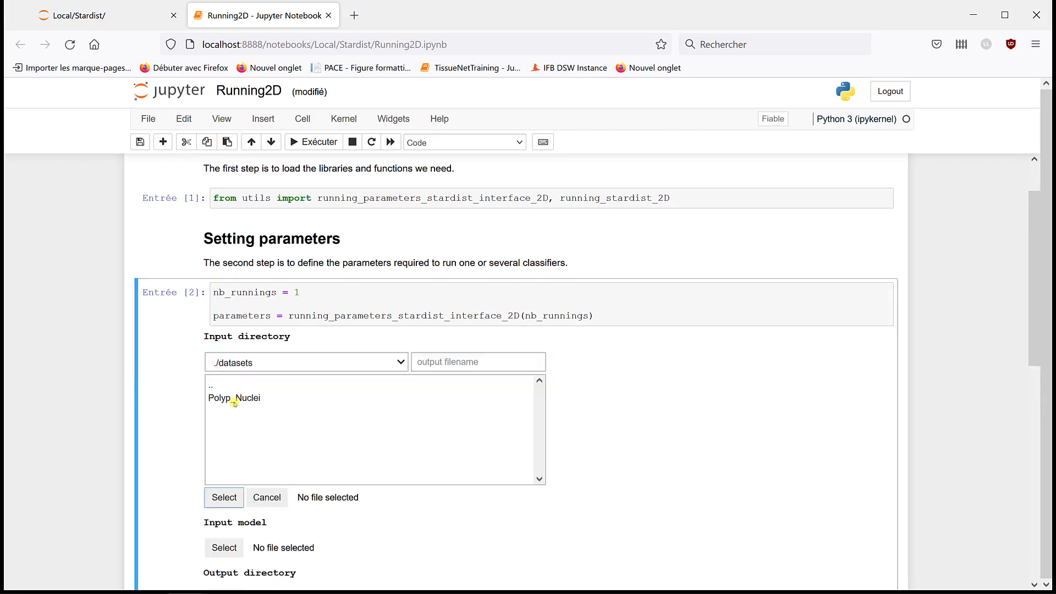
{"action": "left_click", "coordinate": [234, 397]}
{"action": "left_click", "coordinate": [229, 398]}
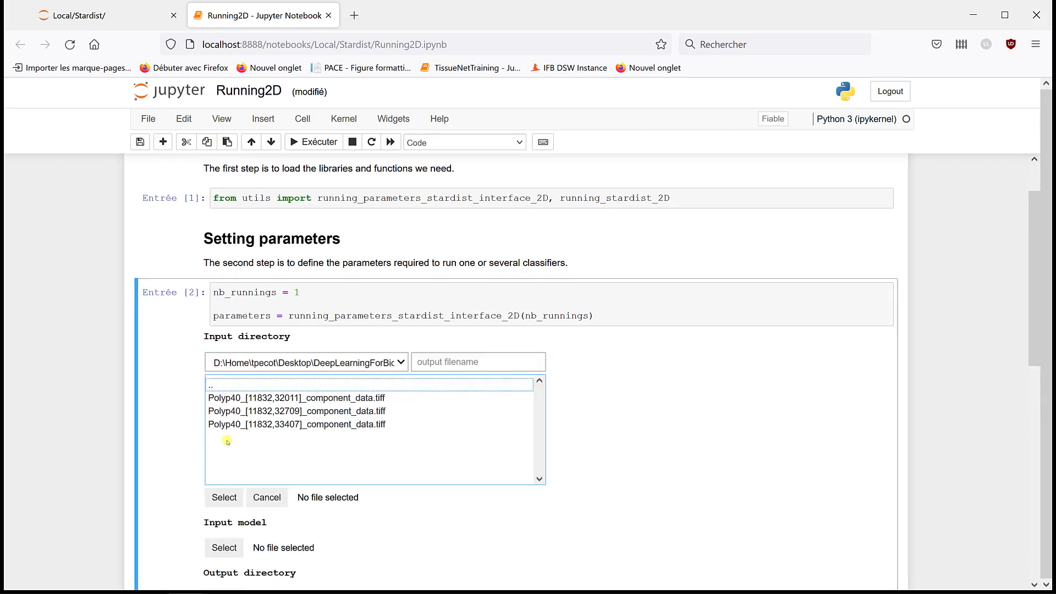
{"action": "left_click", "coordinate": [230, 502]}
Set the input model to the StarDist_2D_withTL model folder.
{"action": "left_click", "coordinate": [230, 417]}
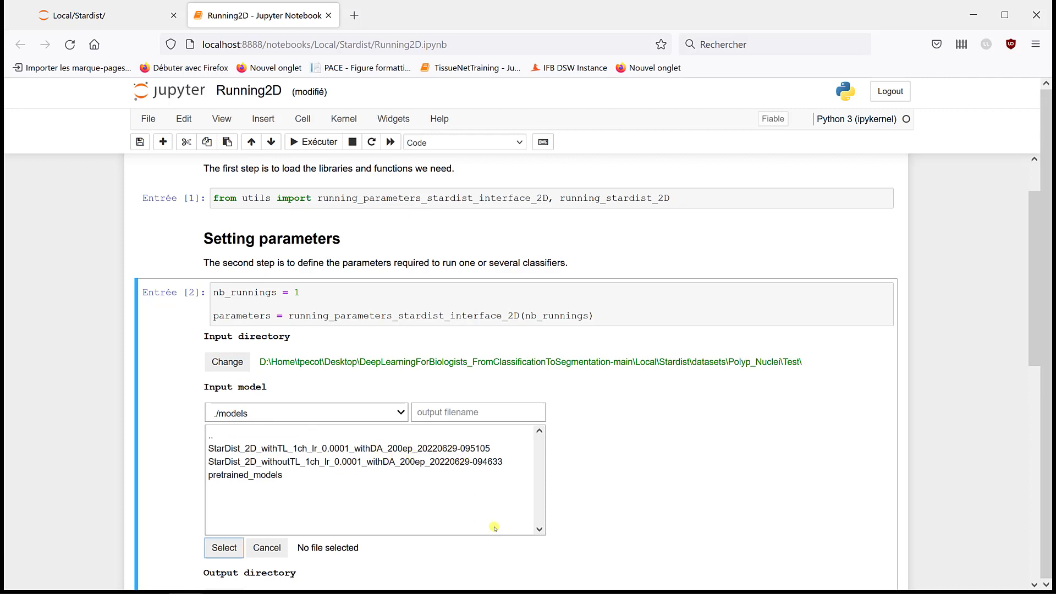
{"action": "double_click", "coordinate": [266, 449]}
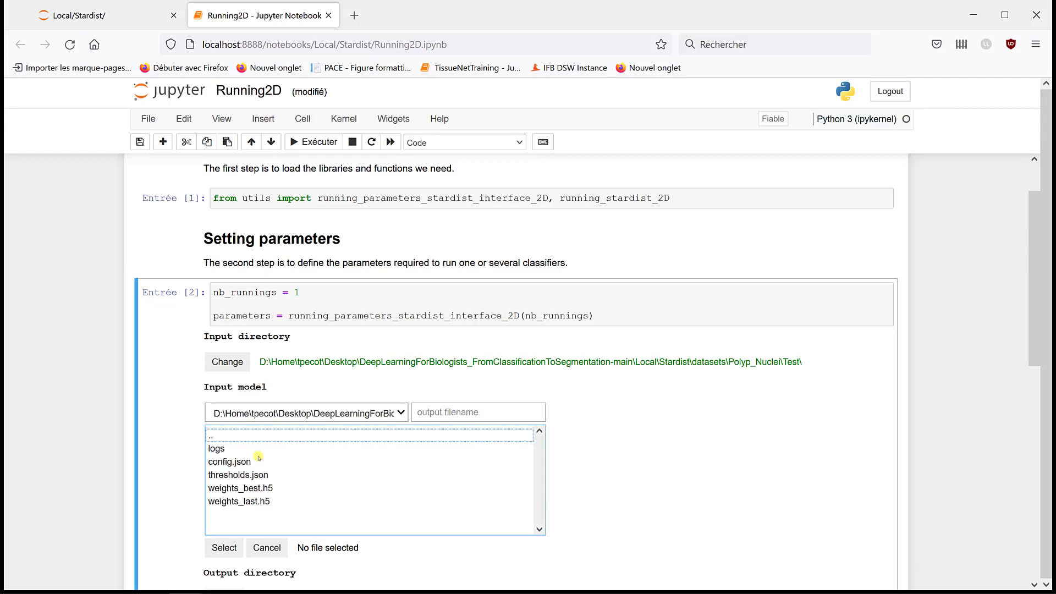
{"action": "scroll", "coordinate": [587, 441], "scroll_direction": "down", "scroll_amount": 3}
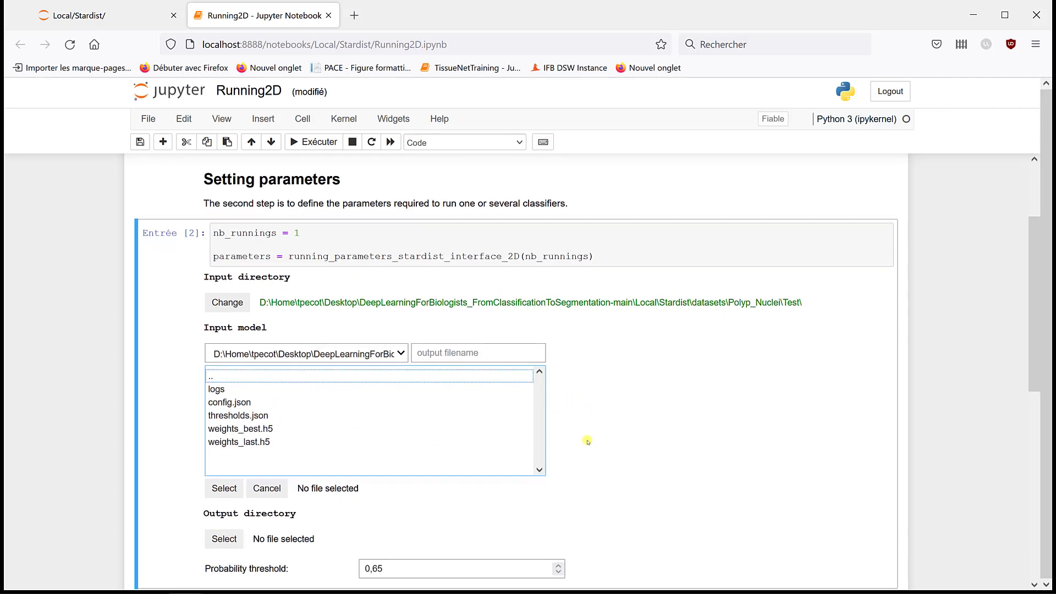
{"action": "left_click", "coordinate": [224, 370]}
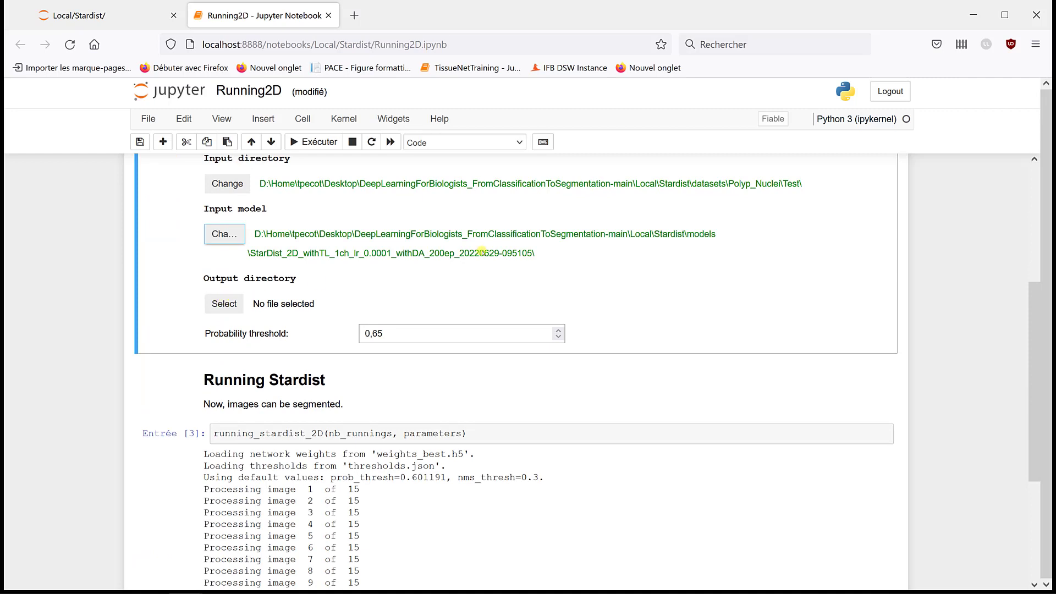
{"action": "left_click", "coordinate": [482, 252]}
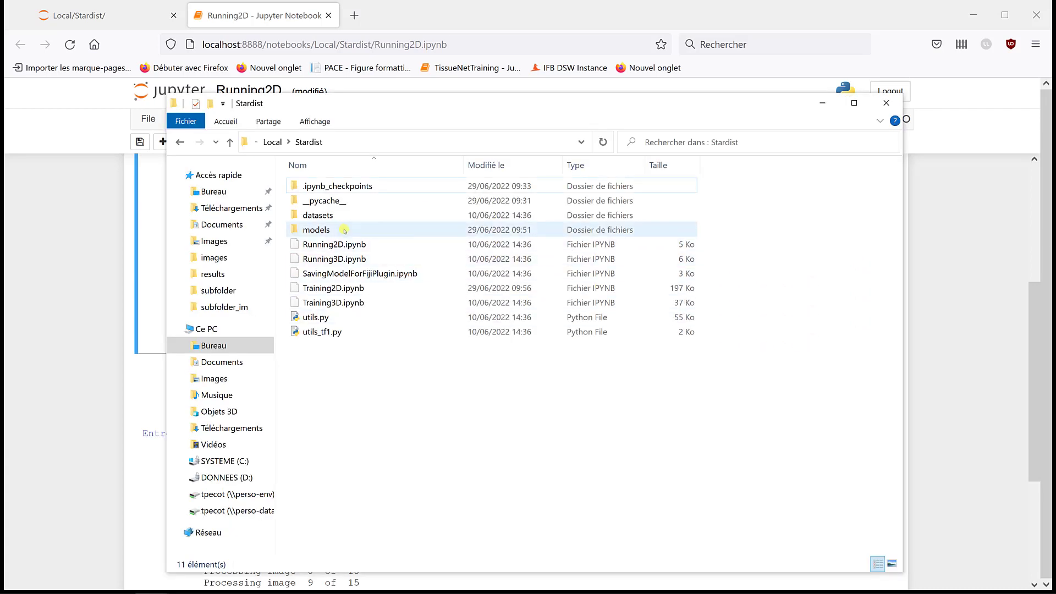
Create a new 'Results' folder in datasets\Polyp_Nuclei via Nouveau > Dossier, then return to Firefox.
{"action": "double_click", "coordinate": [322, 215]}
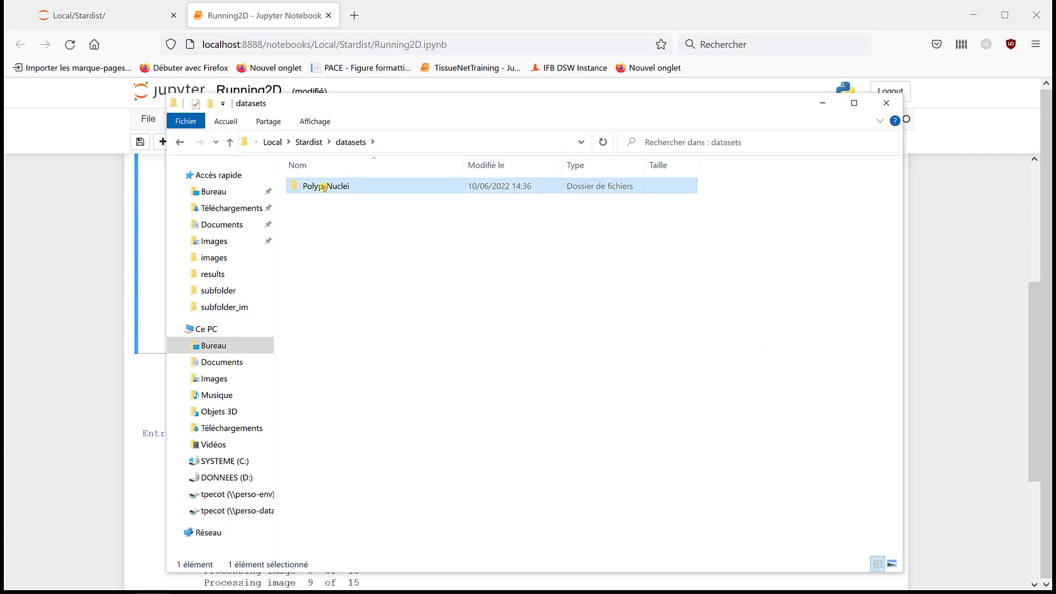
{"action": "double_click", "coordinate": [323, 188]}
{"action": "right_click", "coordinate": [325, 245]}
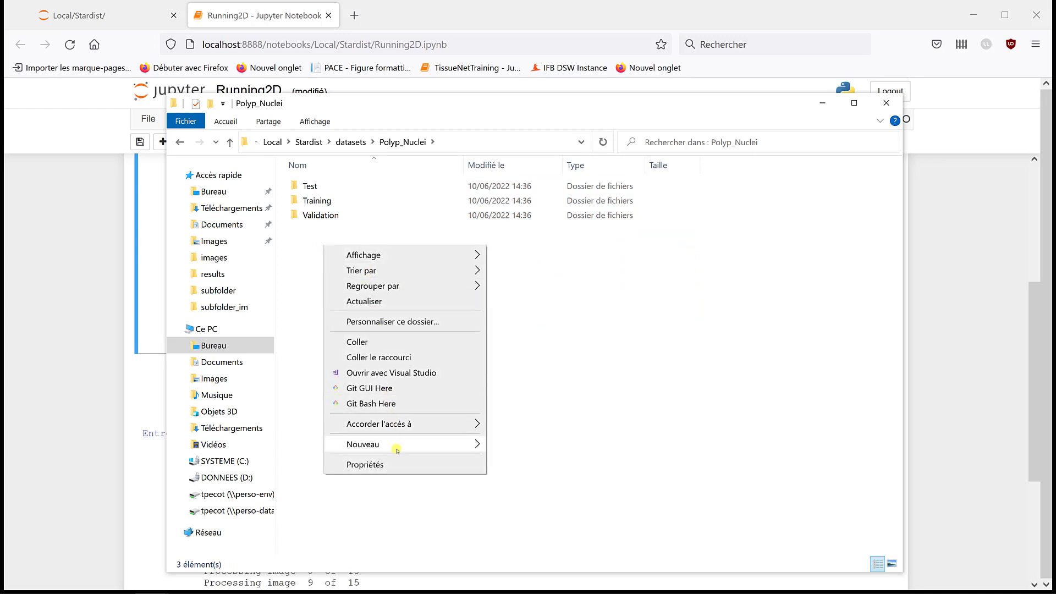
{"action": "mouse_move", "coordinate": [394, 445]}
{"action": "left_click", "coordinate": [537, 301]}
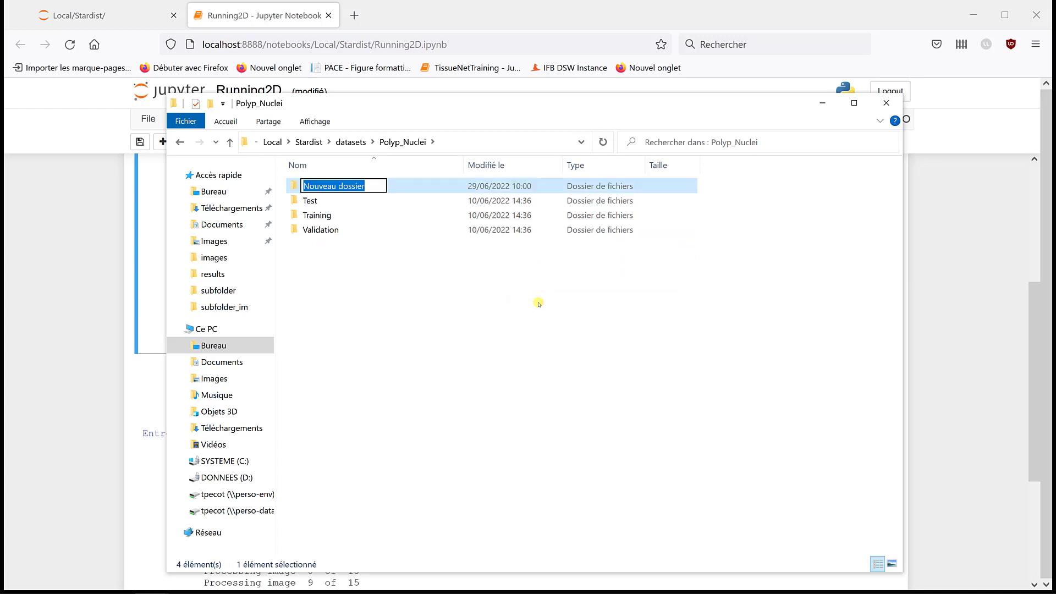
{"action": "type", "text": "Results"}
{"action": "key", "text": "Return"}
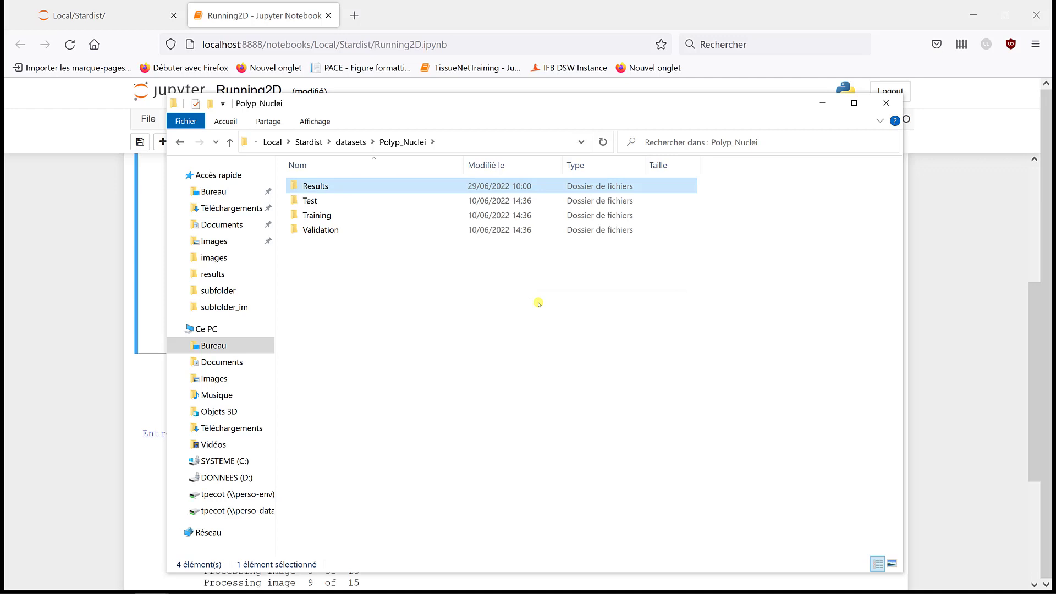
{"action": "left_click", "coordinate": [59, 370]}
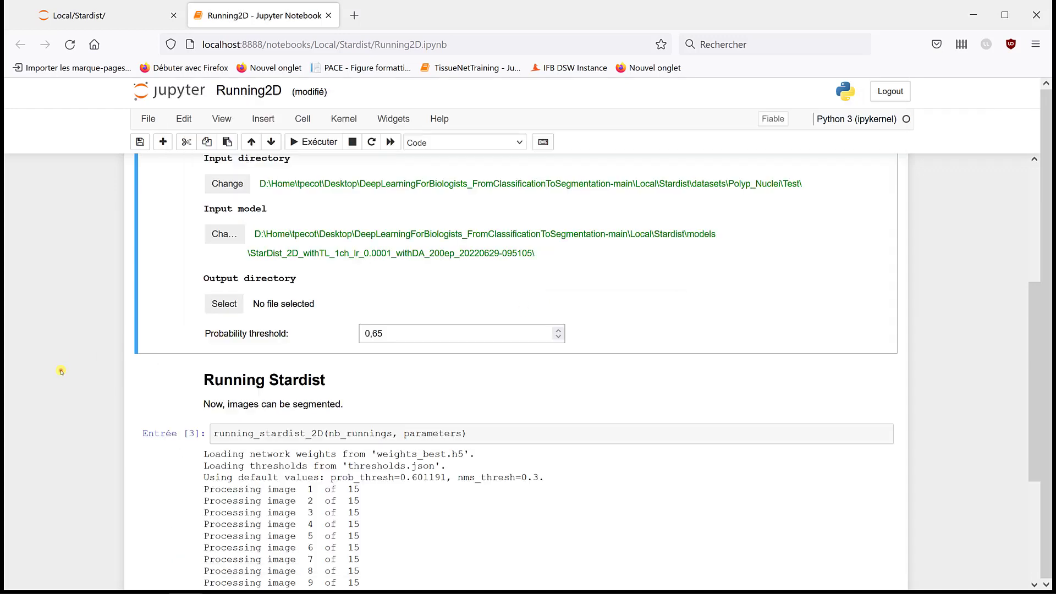
Set the output directory to Polyp_Nuclei\Results and change the probability threshold from 0,65 to 0,2.
{"action": "left_click", "coordinate": [223, 310]}
{"action": "left_click", "coordinate": [230, 337]}
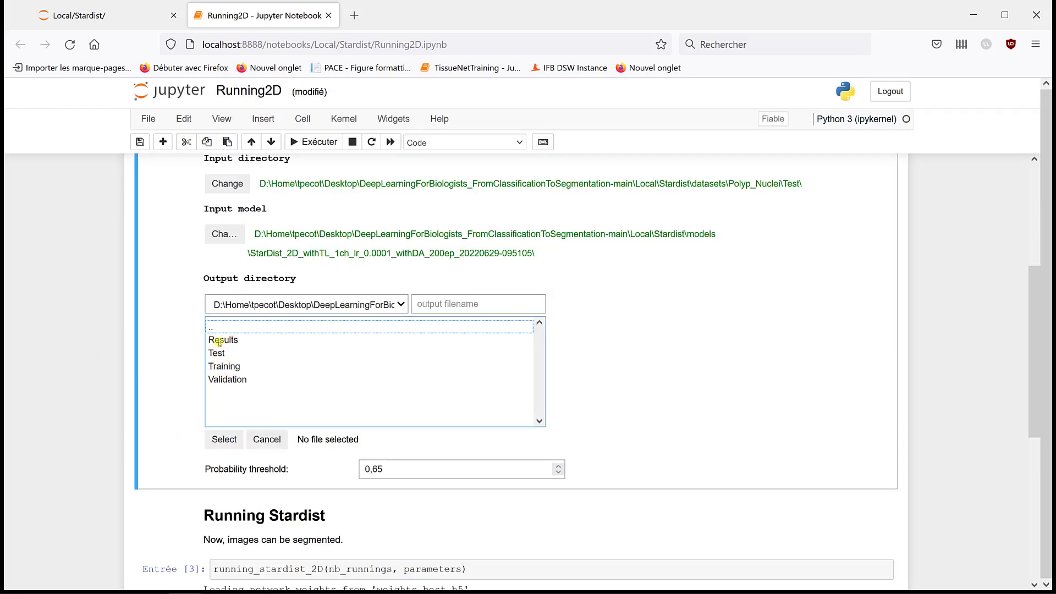
{"action": "double_click", "coordinate": [218, 342]}
{"action": "left_click", "coordinate": [224, 439]}
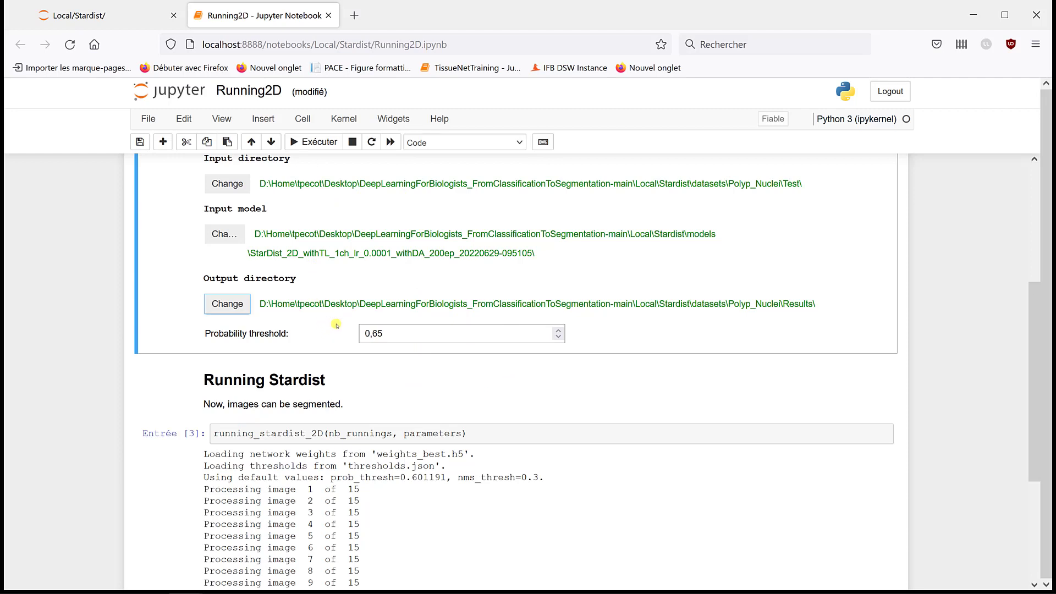
{"action": "left_click", "coordinate": [383, 334]}
{"action": "scroll", "coordinate": [438, 449], "scroll_direction": "down", "scroll_amount": 2}
Run the Running Stardist cell until it reports processing image 3 of 3, then switch to Fiji.
{"action": "left_click", "coordinate": [325, 368]}
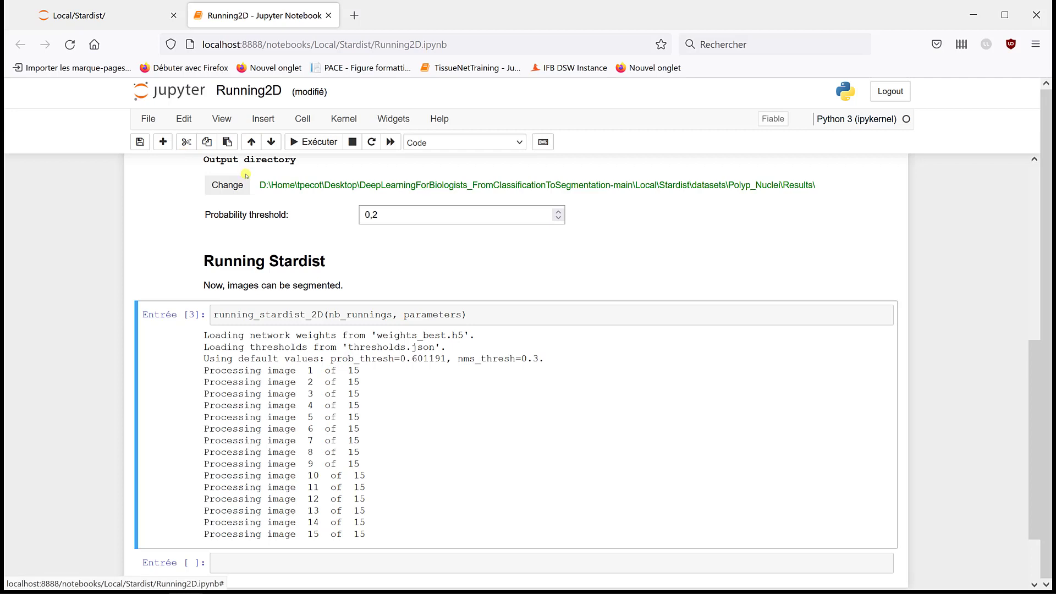
{"action": "left_click", "coordinate": [291, 143]}
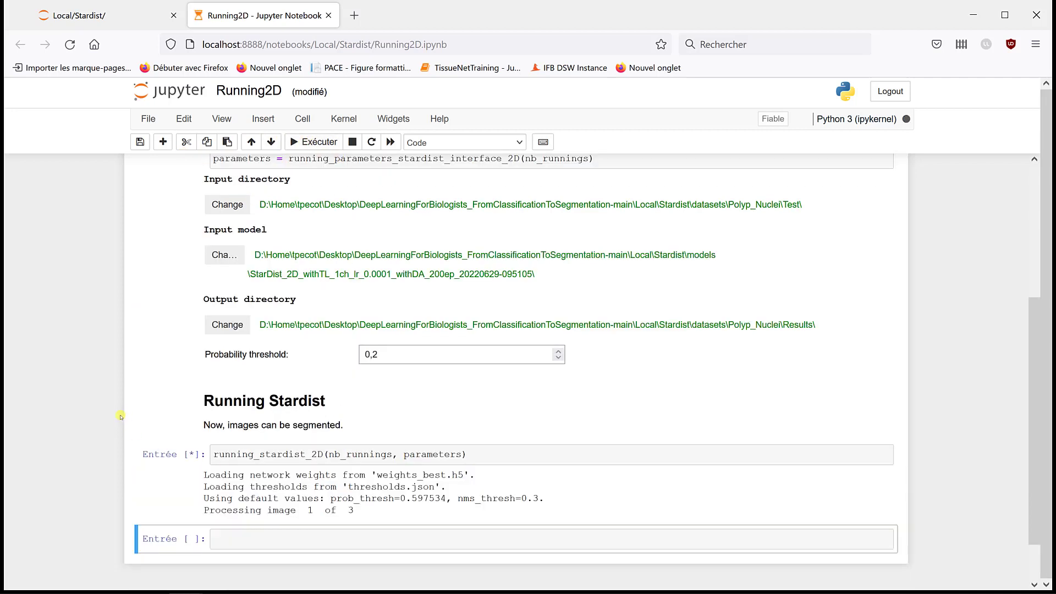
{"action": "scroll", "coordinate": [720, 363], "scroll_direction": "down", "scroll_amount": 2}
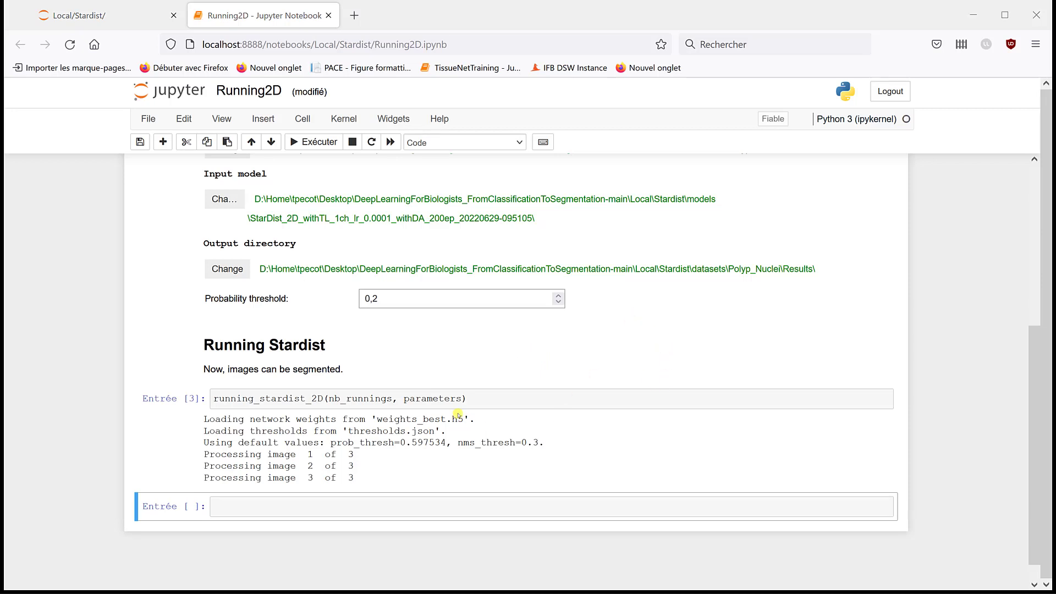
{"action": "key", "text": "alt+Tab"}
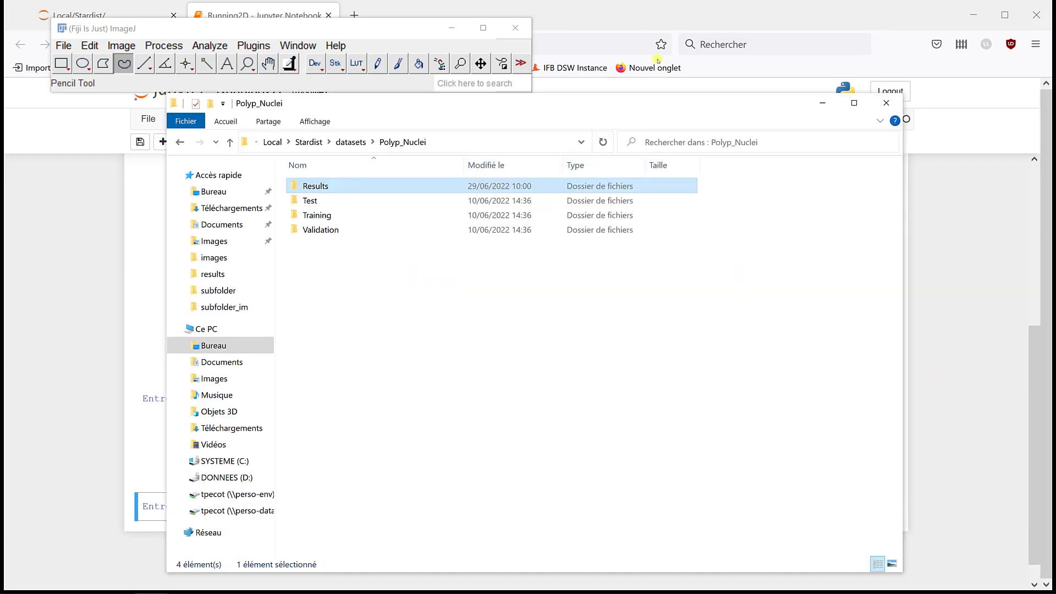
Open the first Results segmentation TIFF in Fiji, apply the glasbey_on_dark LUT, inspect it, then close it.
{"action": "double_click", "coordinate": [326, 185]}
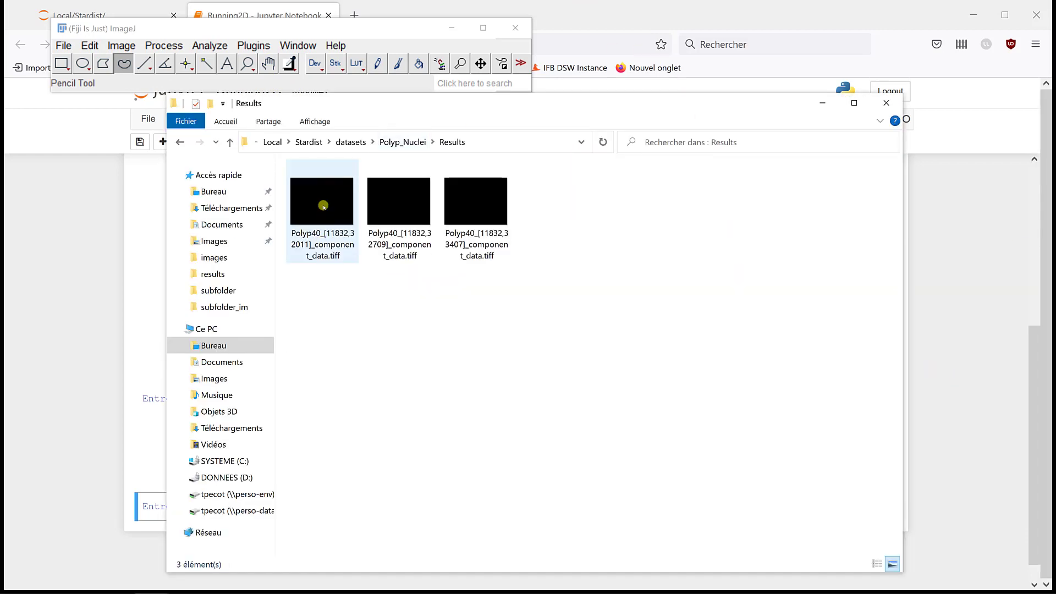
{"action": "left_click_drag", "start_coordinate": [321, 198], "coordinate": [231, 79]}
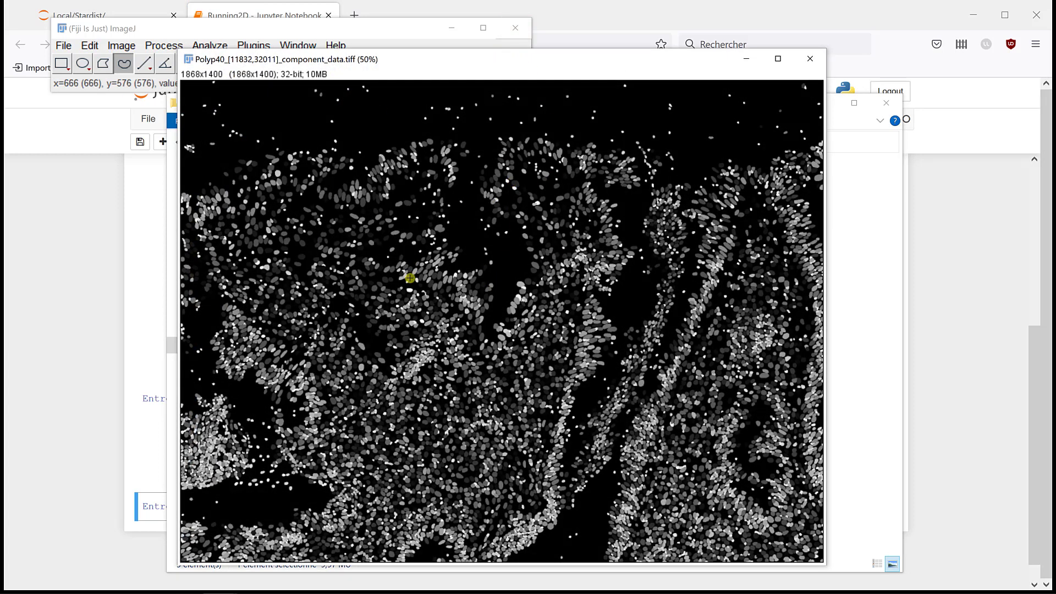
{"action": "left_click", "coordinate": [366, 28]}
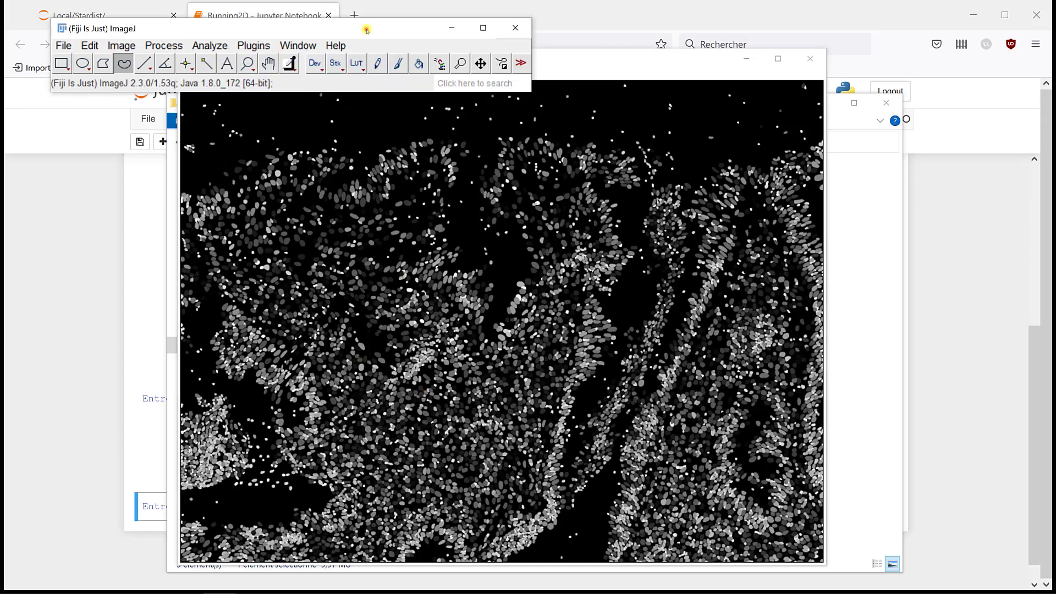
{"action": "left_click", "coordinate": [355, 63]}
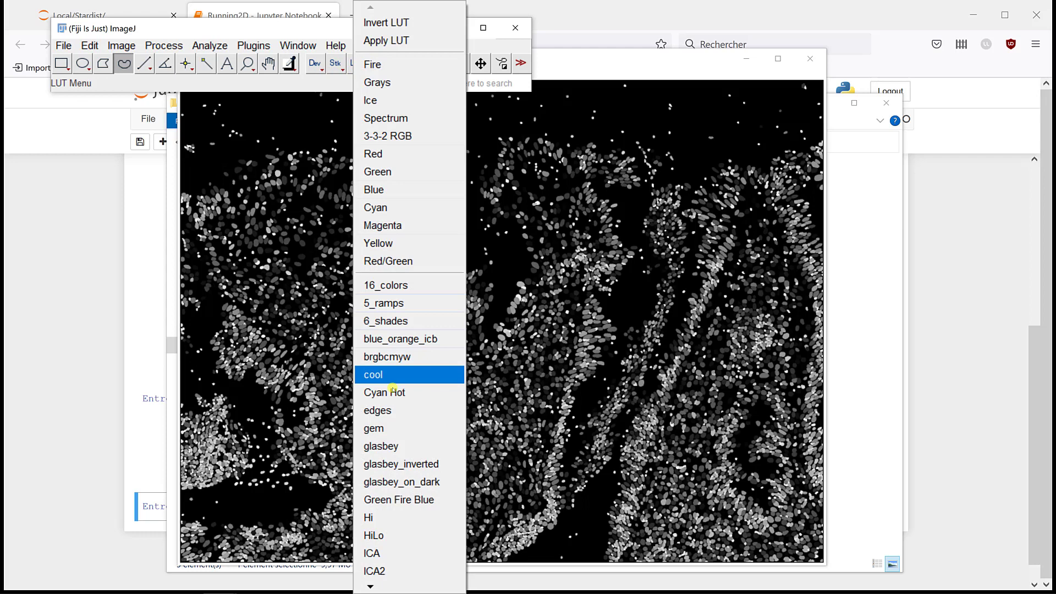
{"action": "left_click", "coordinate": [392, 482]}
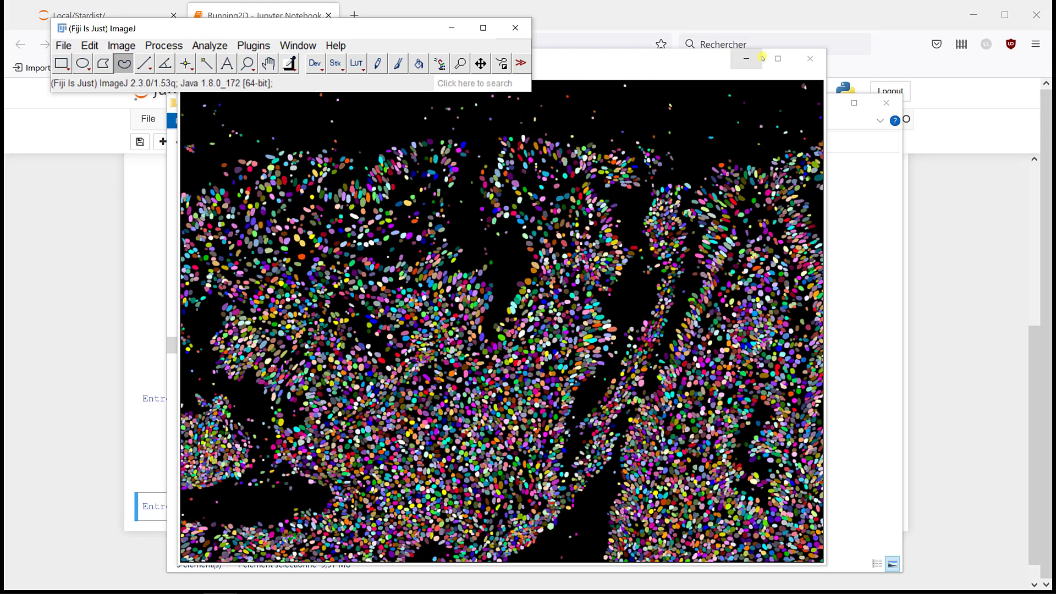
{"action": "left_click", "coordinate": [810, 58]}
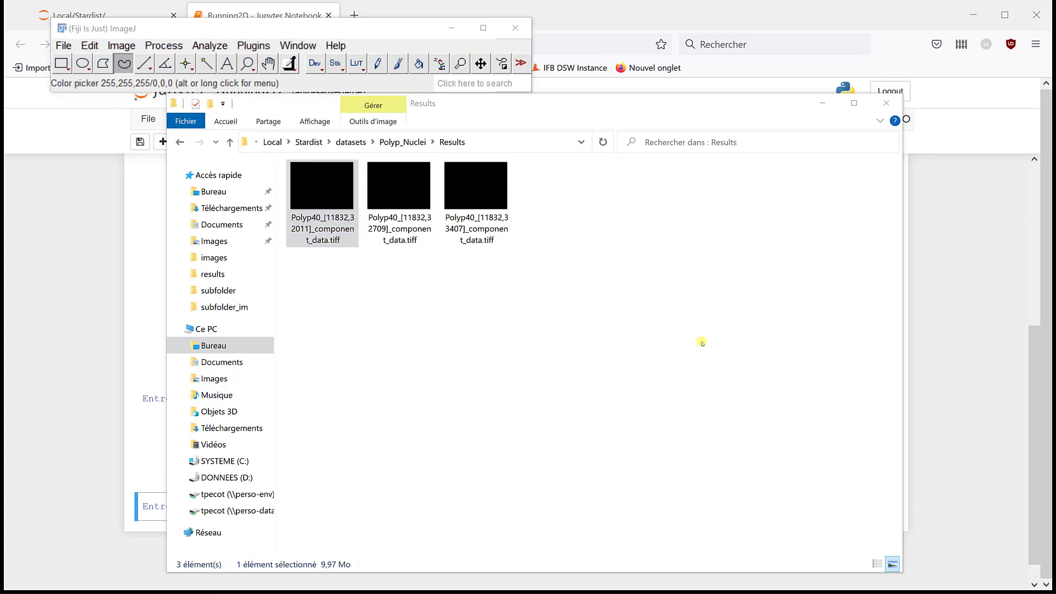
Leave the workshop environment with conda deactivate in Anaconda Prompt.
{"action": "key", "text": "alt+Tab"}
{"action": "left_click", "coordinate": [659, 344]}
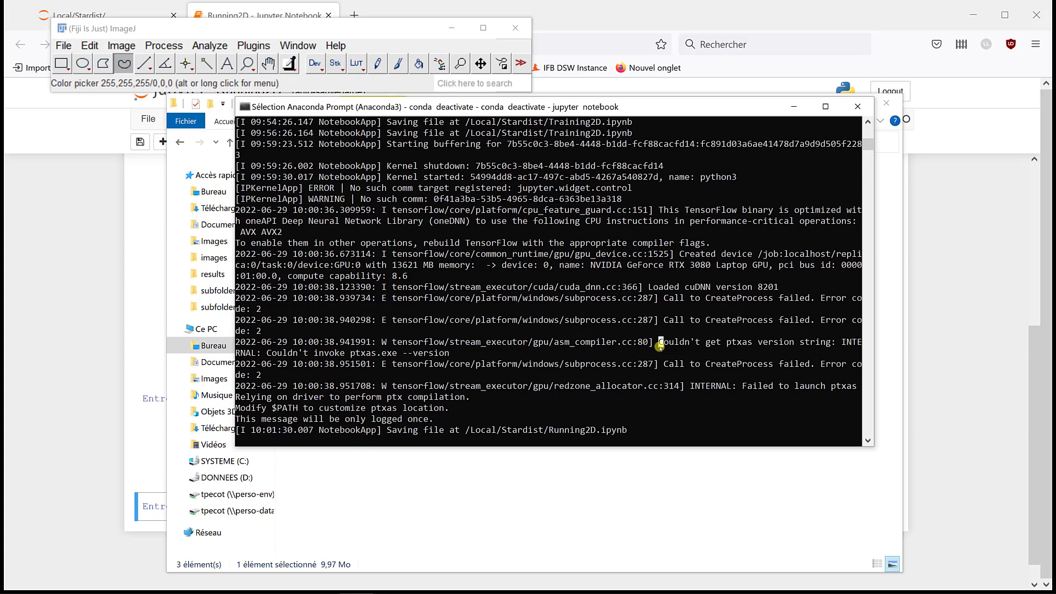
{"action": "right_click", "coordinate": [660, 347]}
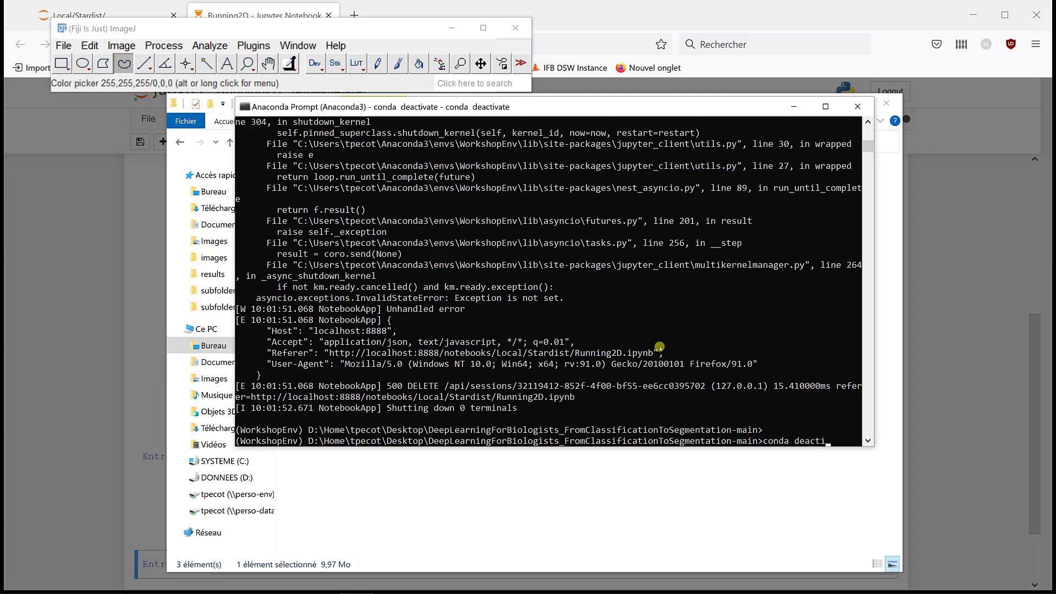
{"action": "type", "text": "vate"}
{"action": "key", "text": "Return"}
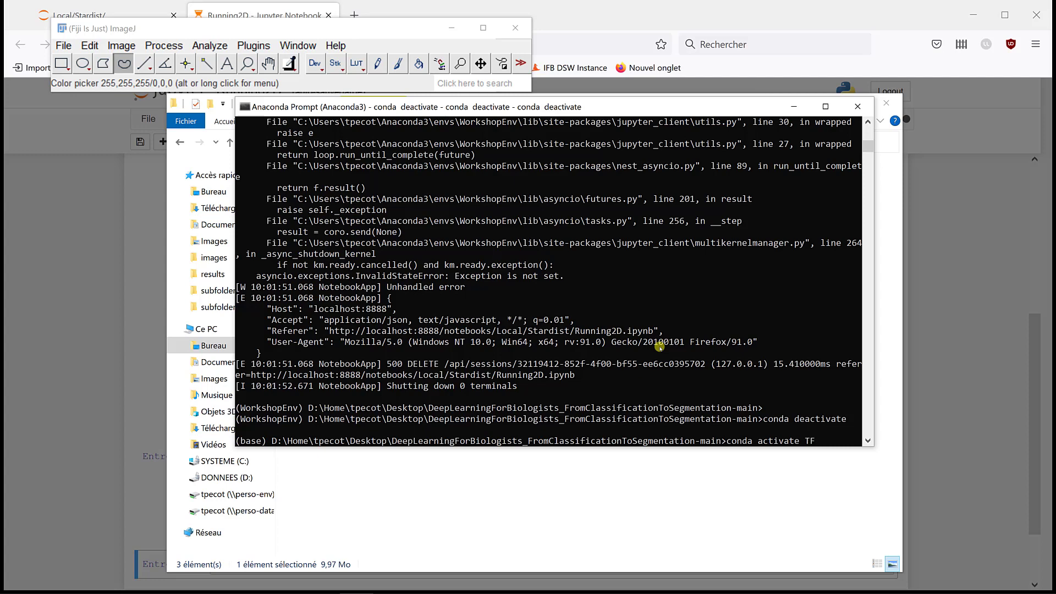
Activate the TF1env environment and launch jupyter notebook.
{"action": "type", "text": "conda activate TF1env"}
{"action": "key", "text": "Return"}
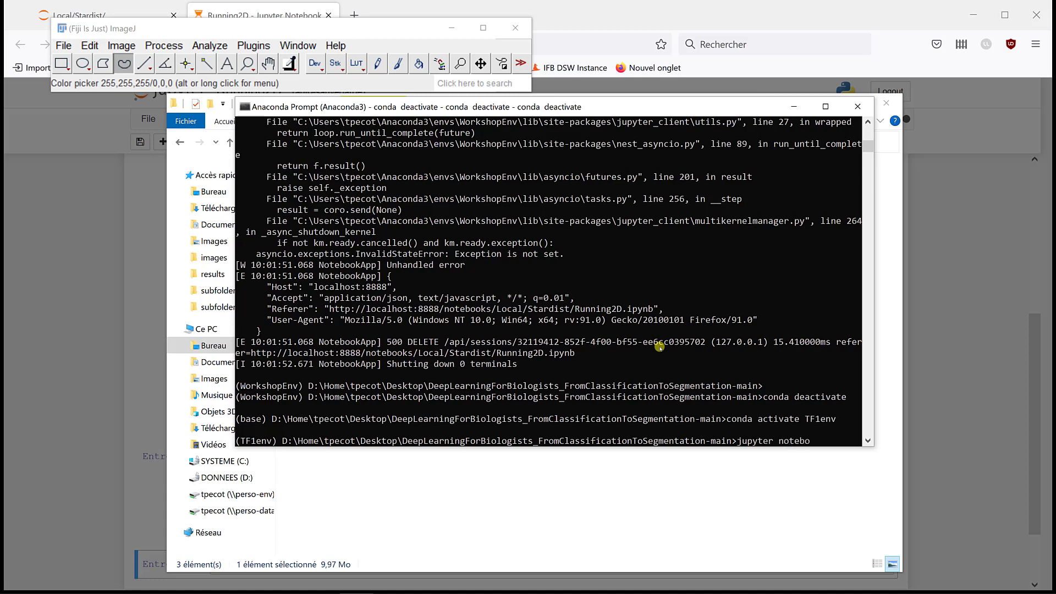
{"action": "type", "text": "jupyter noteboo"}
{"action": "type", "text": "k"}
{"action": "key", "text": "Return"}
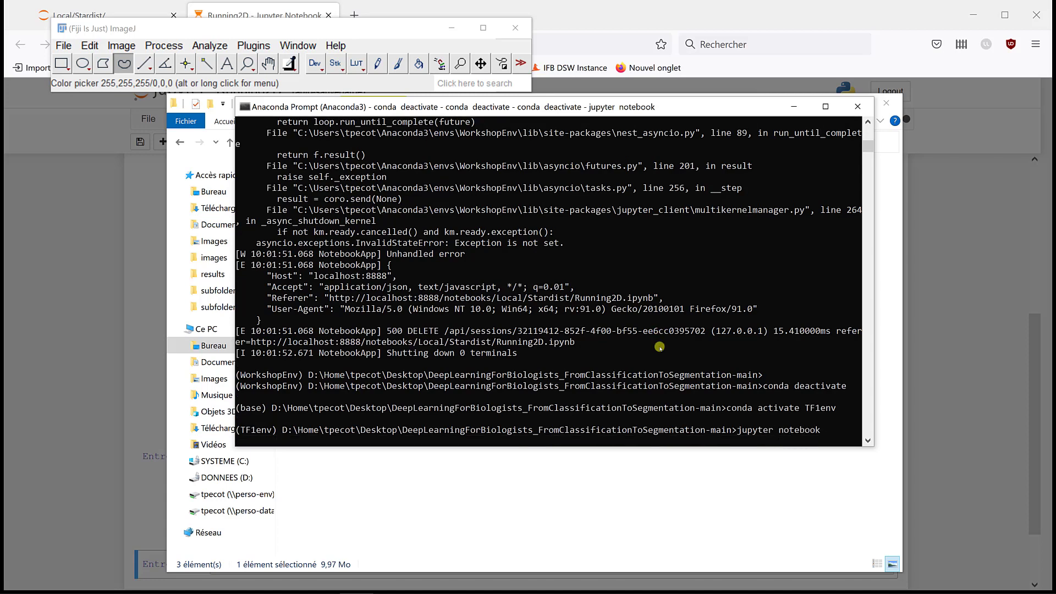
{"action": "key", "text": "alt+Tab"}
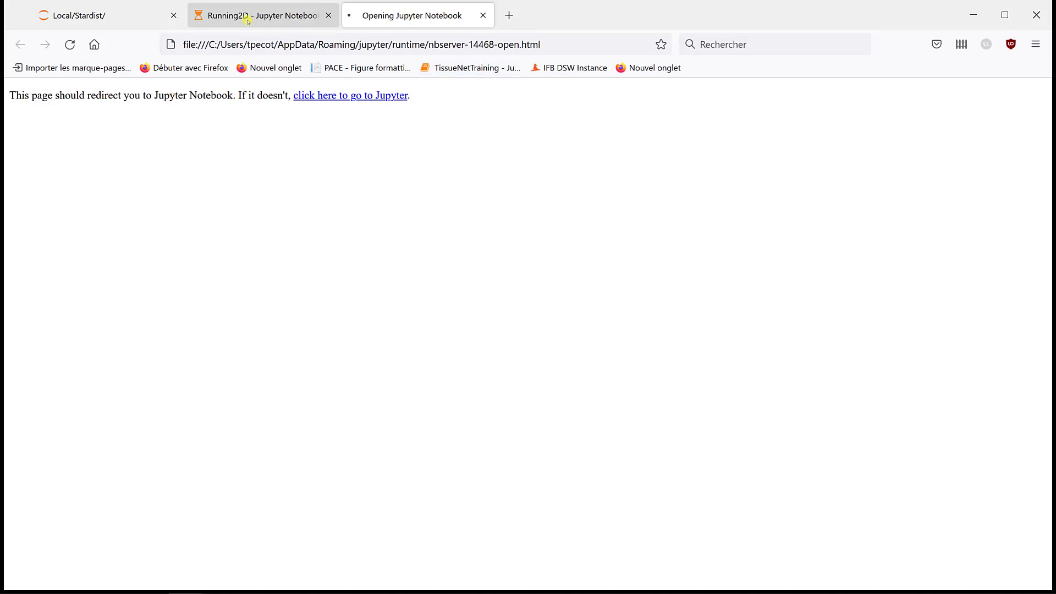
Close the old crashed tab and open Local/Stardist/SavingModelForFijiPlugin.ipynb.
{"action": "left_click", "coordinate": [173, 15]}
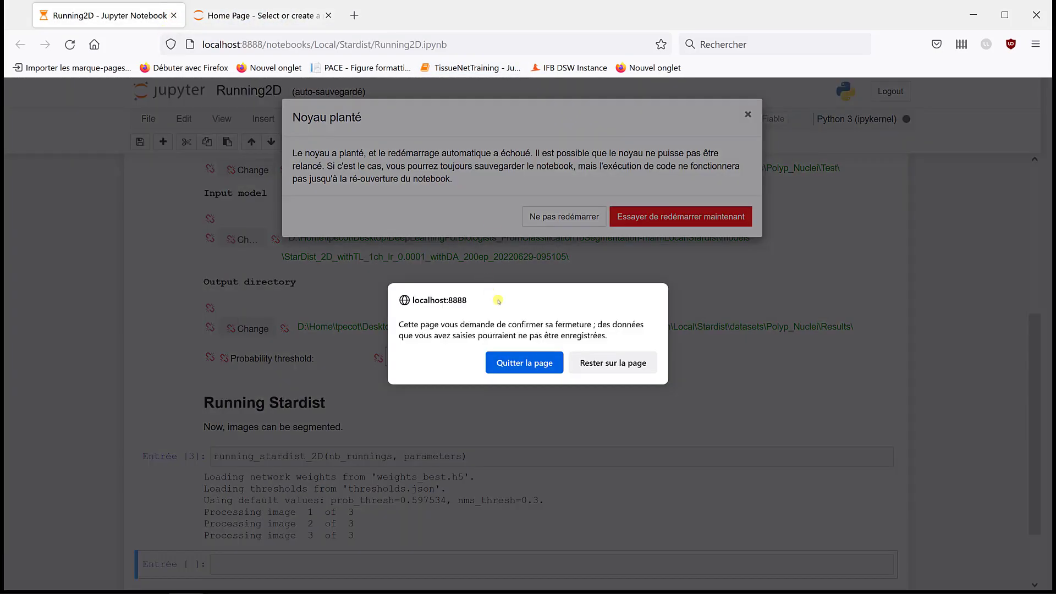
{"action": "left_click", "coordinate": [518, 351]}
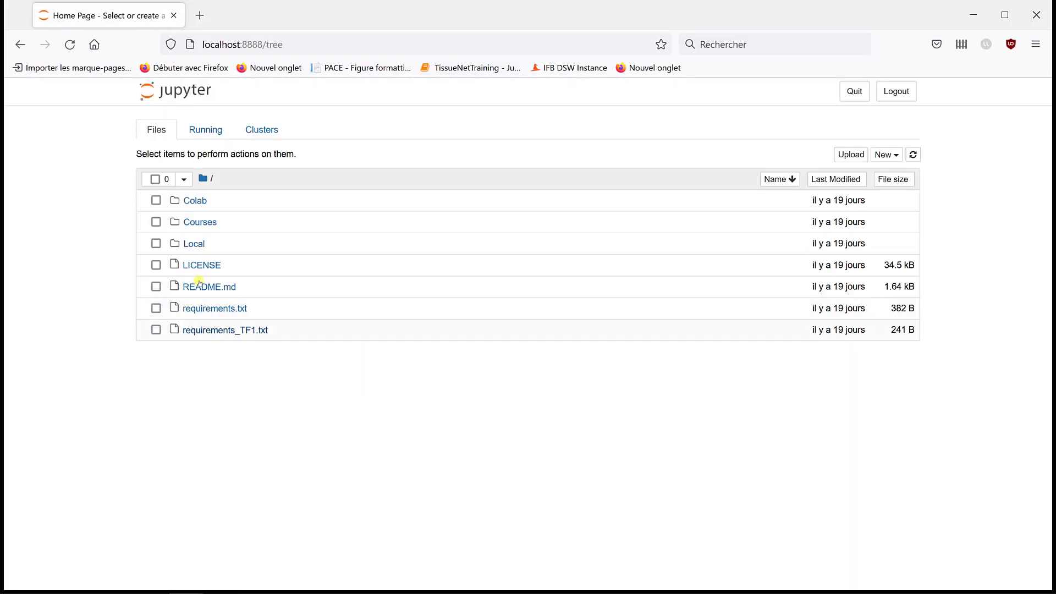
{"action": "left_click", "coordinate": [193, 245]}
{"action": "left_click", "coordinate": [193, 244]}
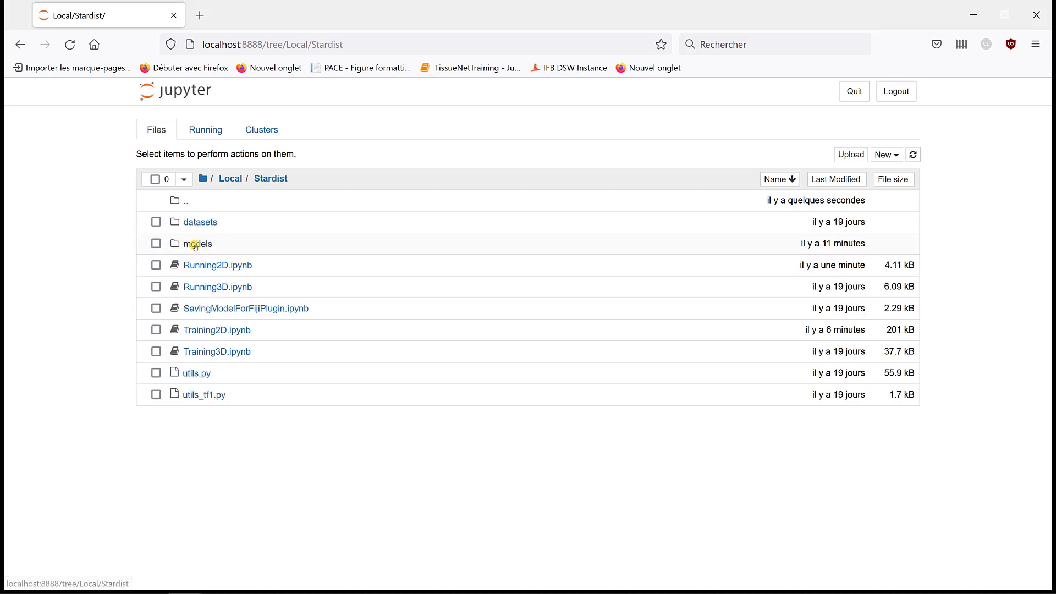
{"action": "left_click", "coordinate": [199, 307]}
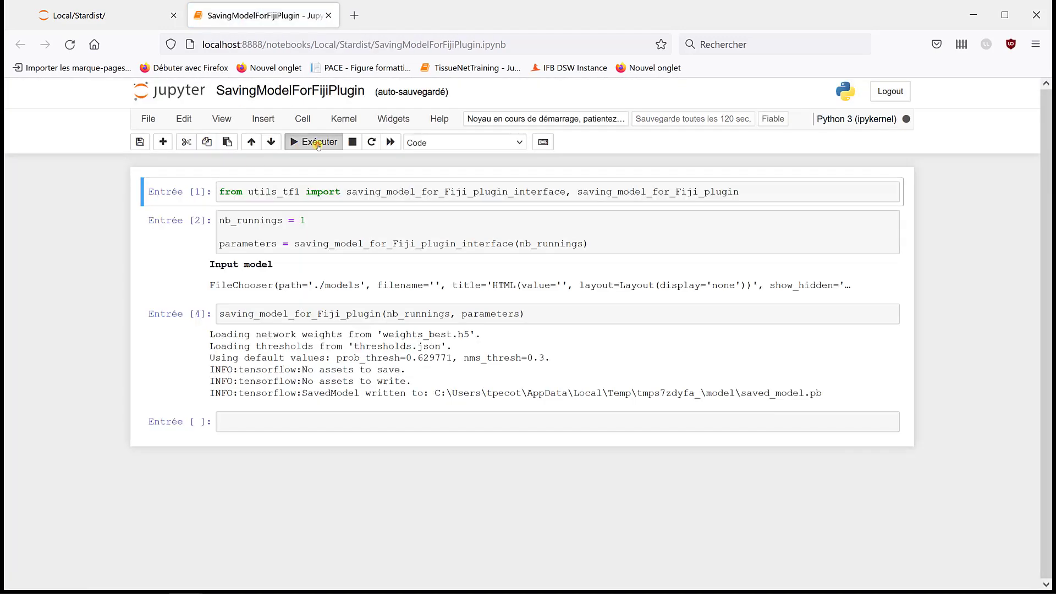
Run the import and chooser cells, selecting the StarDist_2D_withTL folder as input model.
{"action": "left_click", "coordinate": [316, 144]}
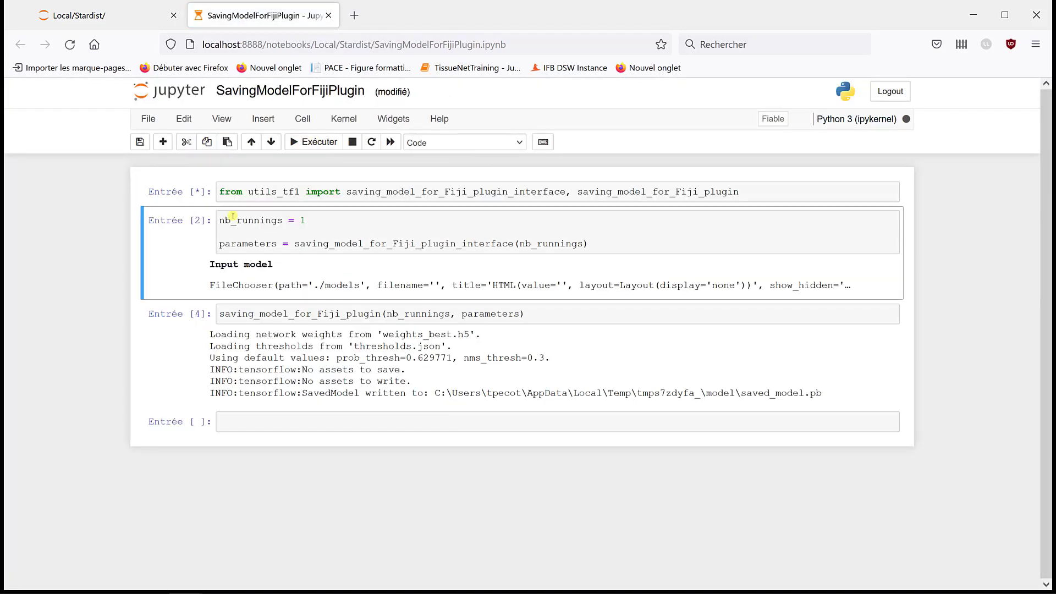
{"action": "left_click", "coordinate": [309, 137]}
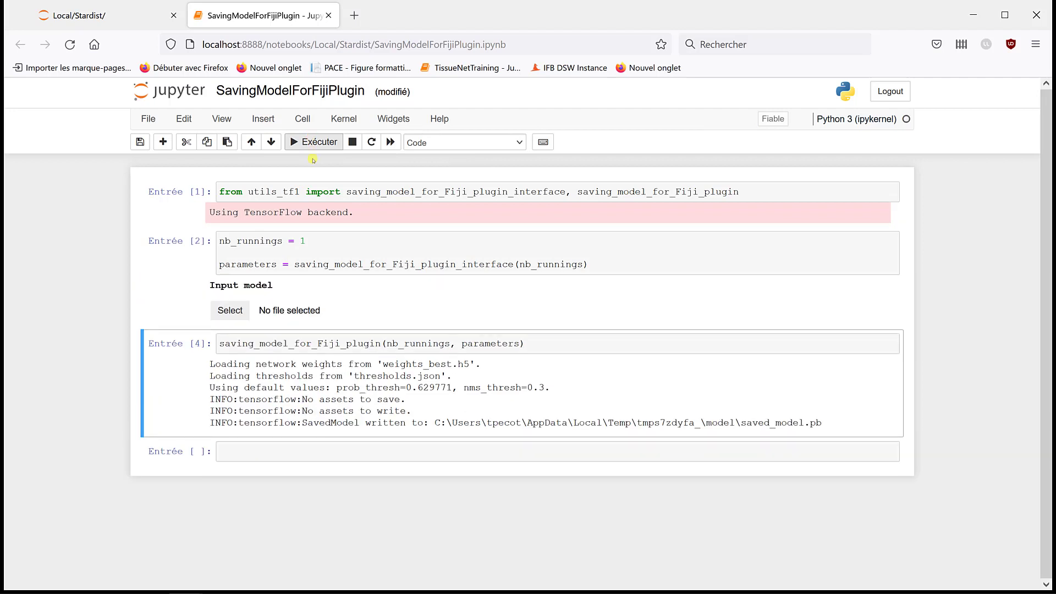
{"action": "left_click", "coordinate": [239, 300]}
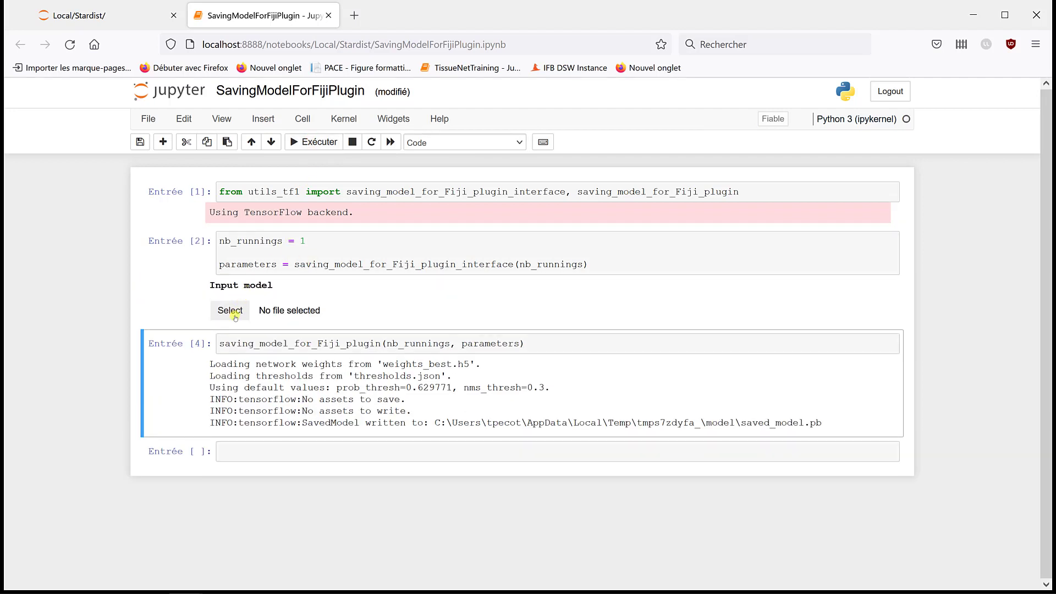
{"action": "left_click", "coordinate": [231, 312]}
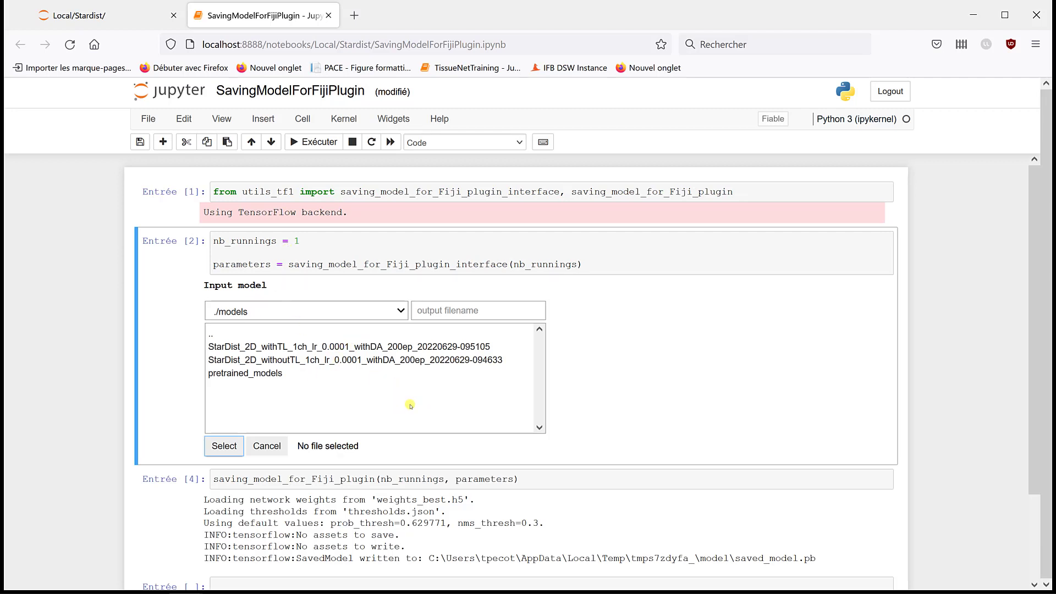
{"action": "left_click", "coordinate": [284, 347]}
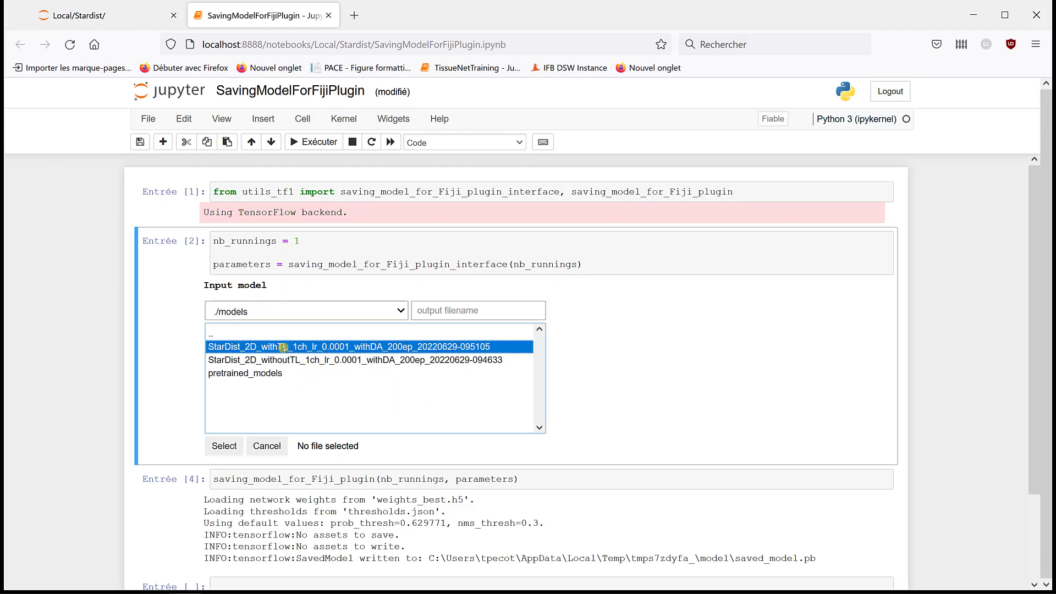
{"action": "left_click", "coordinate": [222, 446]}
Run the model-saving cell to export the model as saved_model.pb.
{"action": "left_click", "coordinate": [251, 379]}
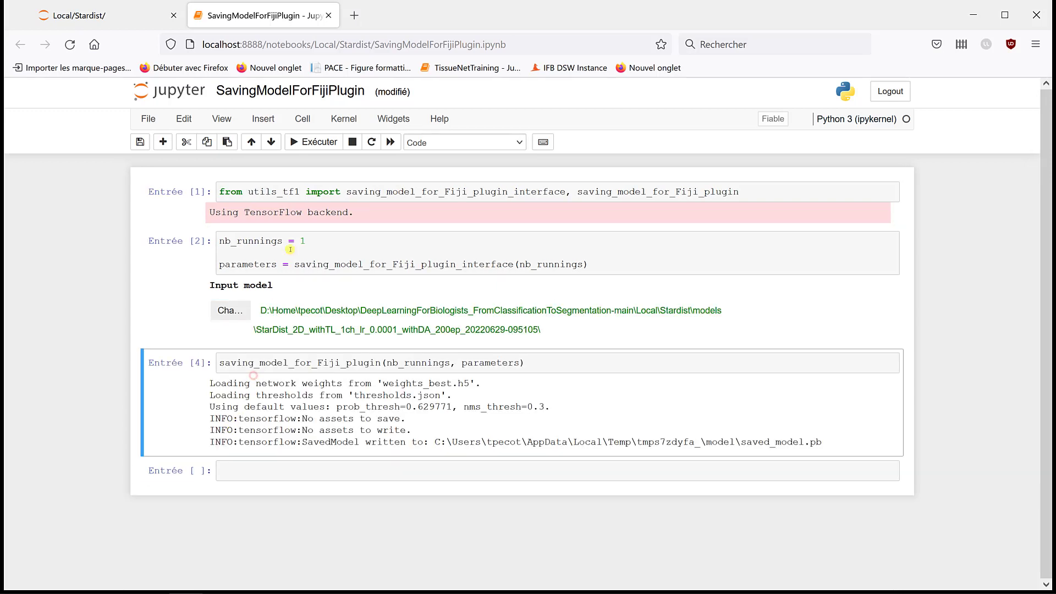
{"action": "left_click", "coordinate": [314, 142]}
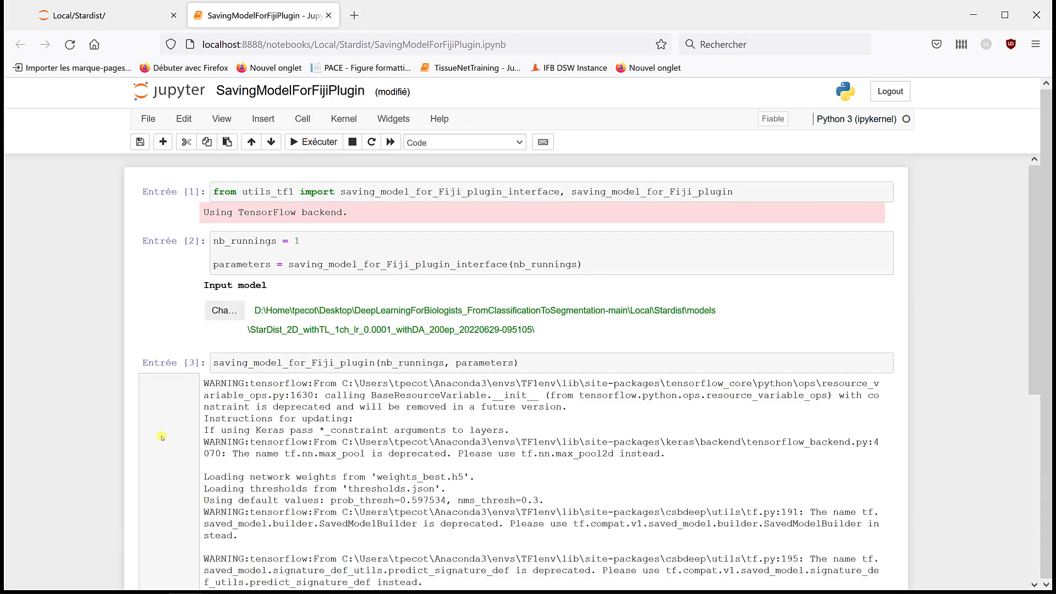
{"action": "scroll", "coordinate": [99, 434], "scroll_direction": "down", "scroll_amount": 4}
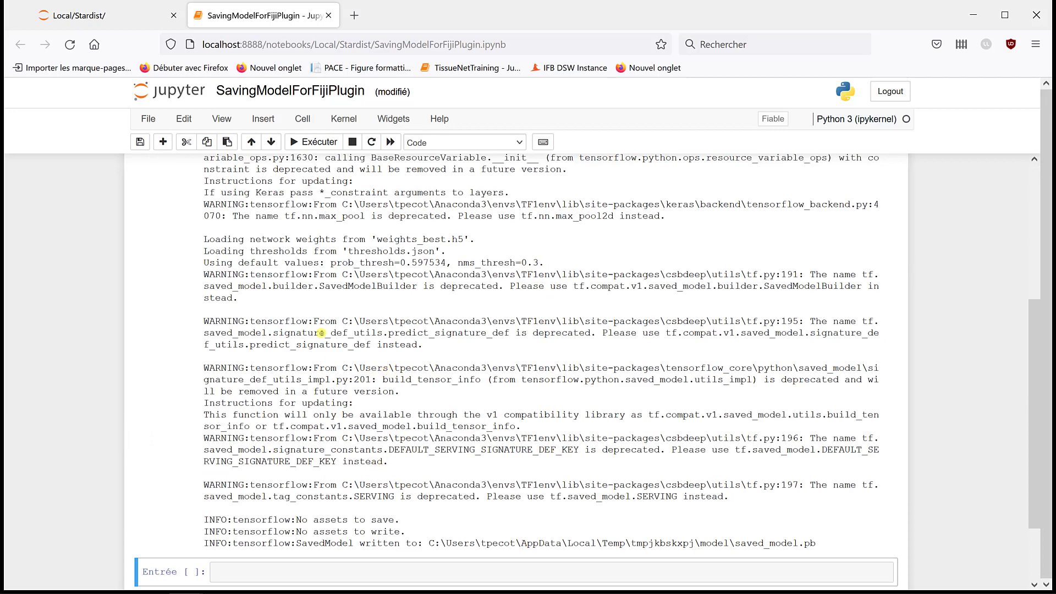
{"action": "scroll", "coordinate": [267, 299], "scroll_direction": "up", "scroll_amount": 1}
{"action": "scroll", "coordinate": [308, 292], "scroll_direction": "down", "scroll_amount": 2}
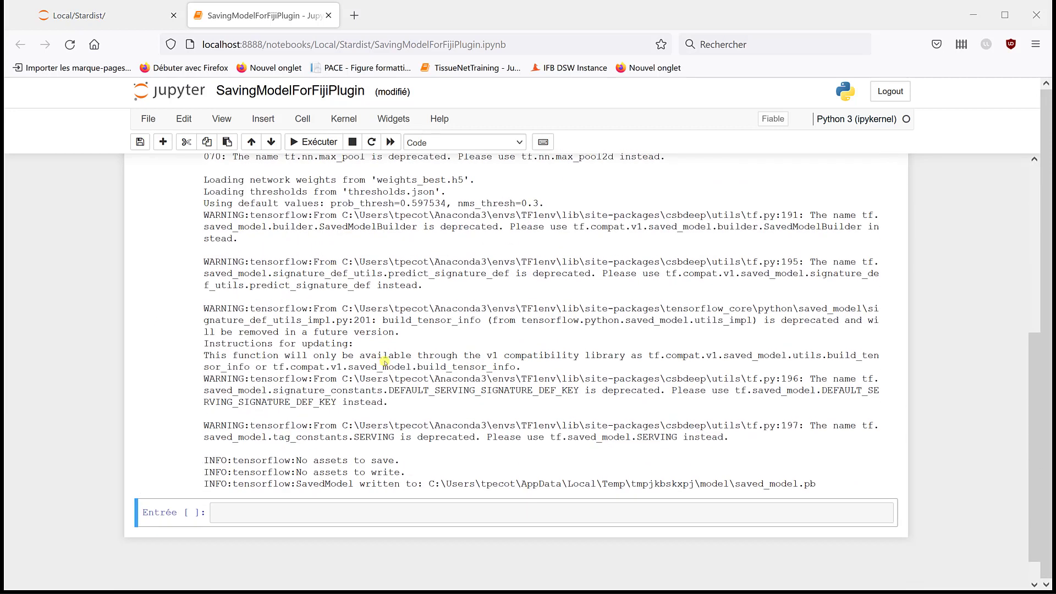
Browse to Stardist\models\StarDist_2D_withTL and select the exported TF_SavedModel.zip.
{"action": "key", "text": "alt+Tab"}
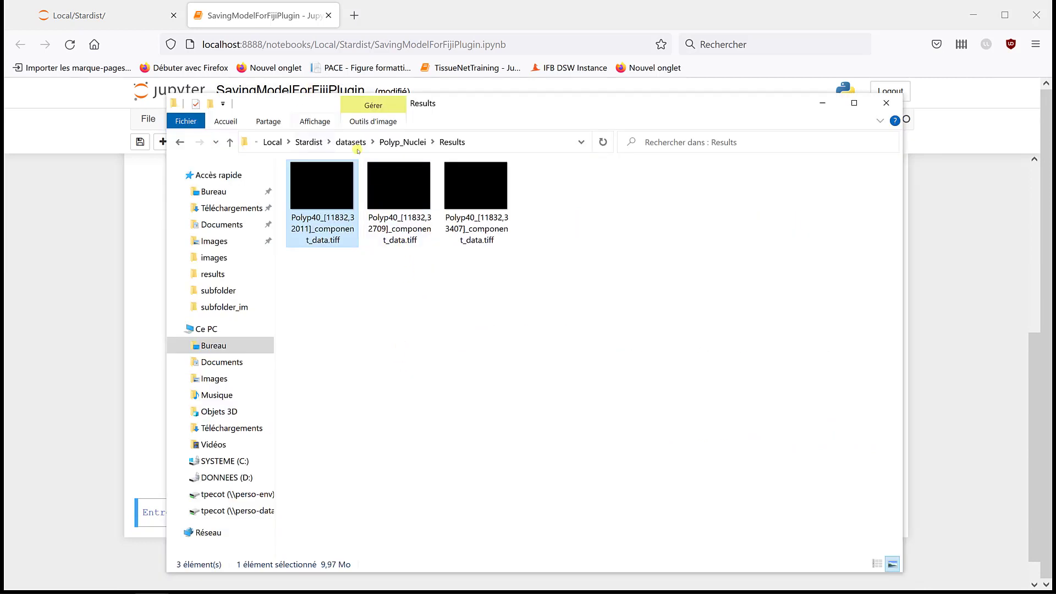
{"action": "left_click", "coordinate": [312, 142]}
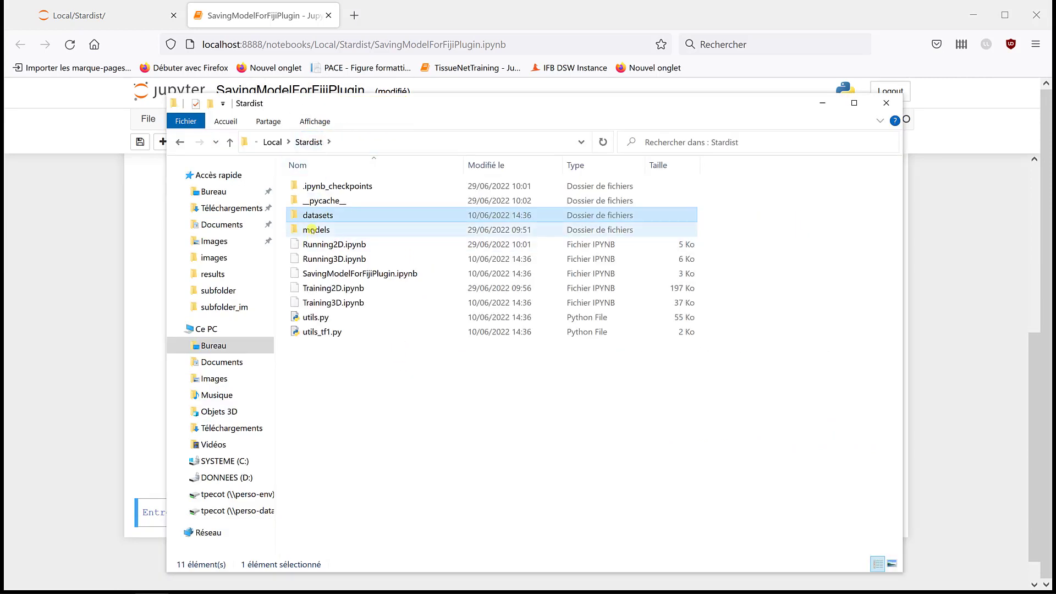
{"action": "double_click", "coordinate": [314, 228]}
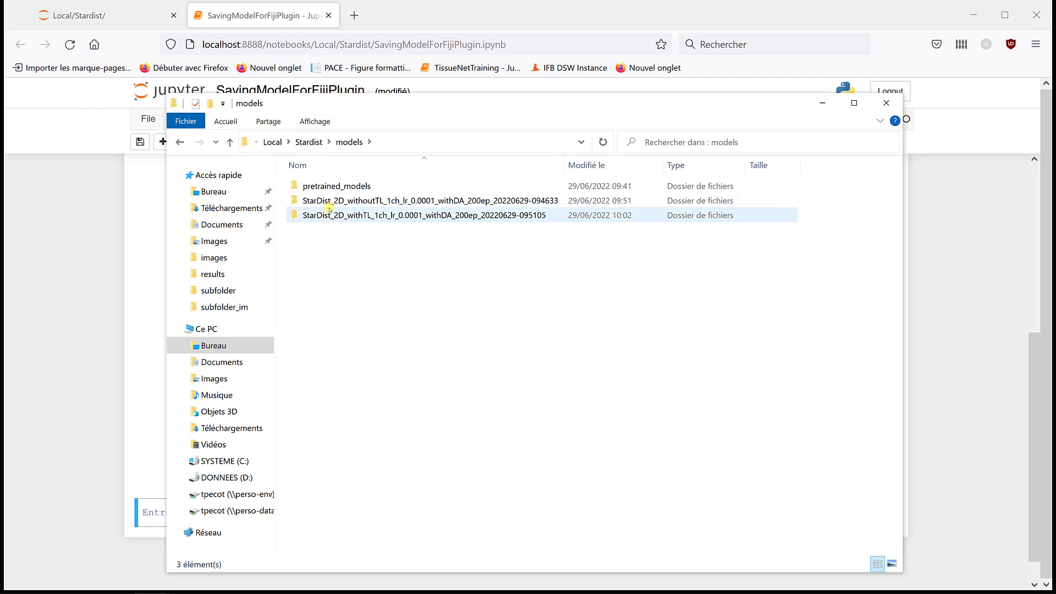
{"action": "double_click", "coordinate": [328, 214]}
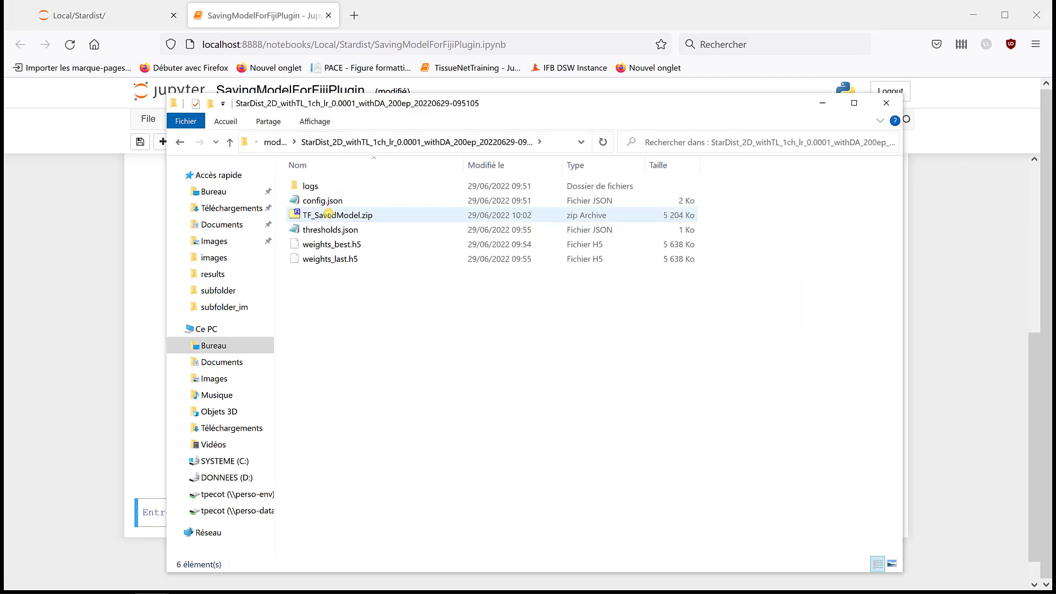
{"action": "left_click", "coordinate": [307, 215]}
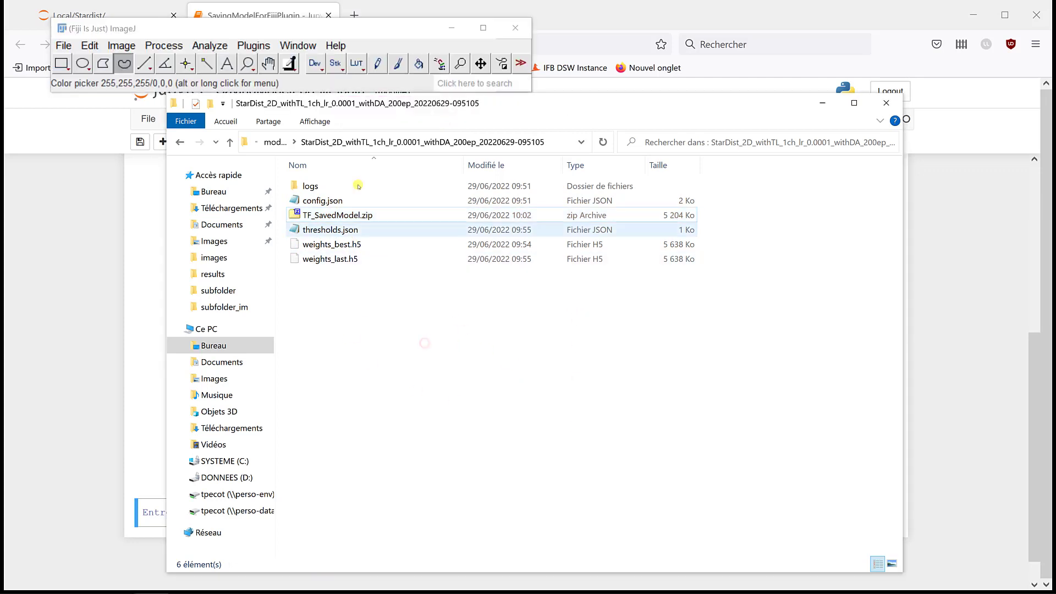
Open Polyp40_[11832,32011]_component_data.tiff from datasets\Polyp_Nuclei\Test in Fiji.
{"action": "left_click", "coordinate": [277, 143]}
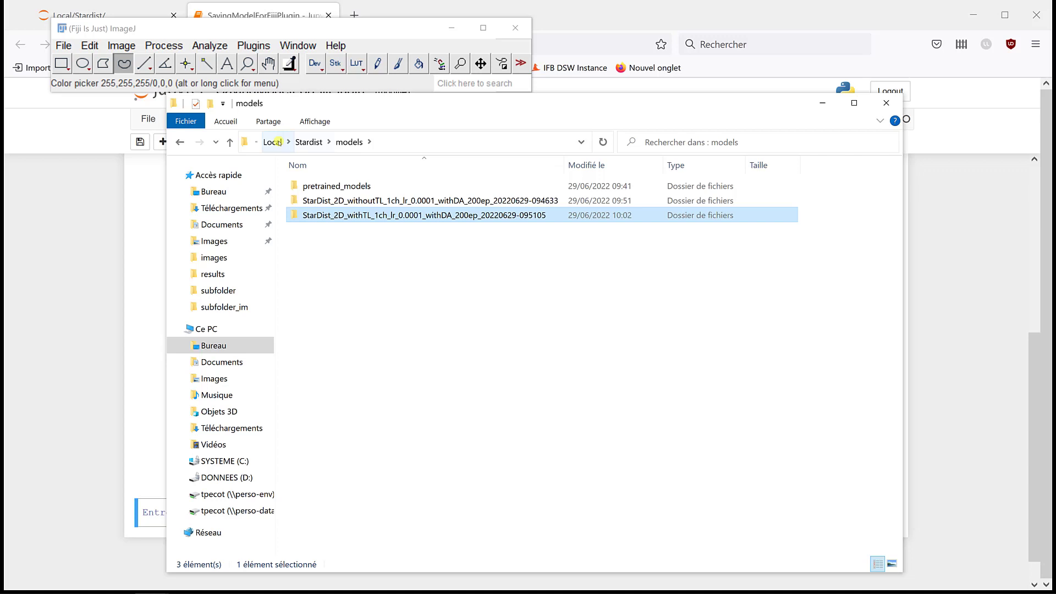
{"action": "left_click", "coordinate": [304, 143]}
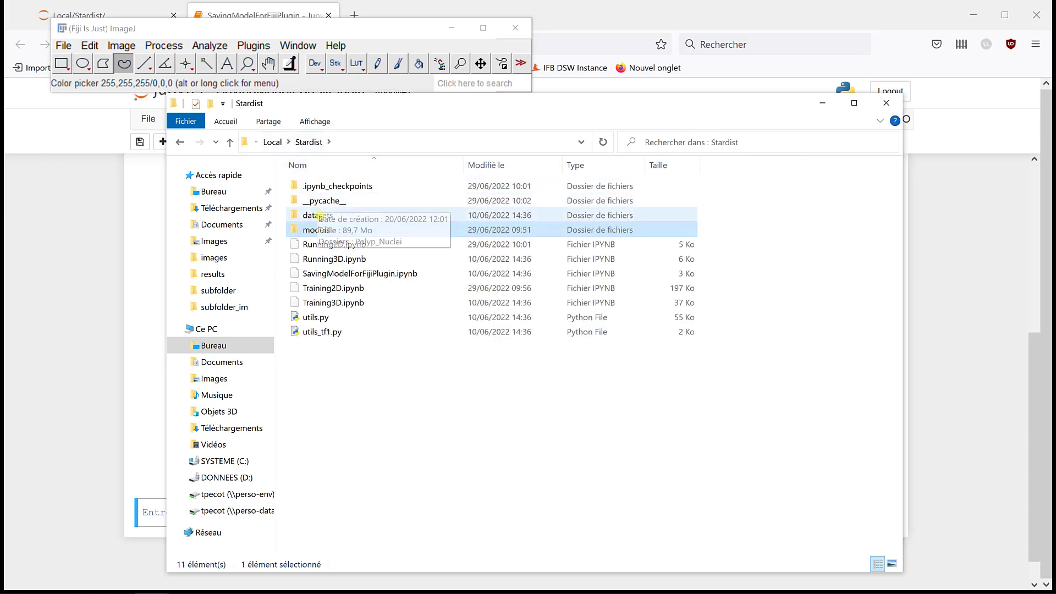
{"action": "double_click", "coordinate": [318, 215]}
{"action": "double_click", "coordinate": [313, 189]}
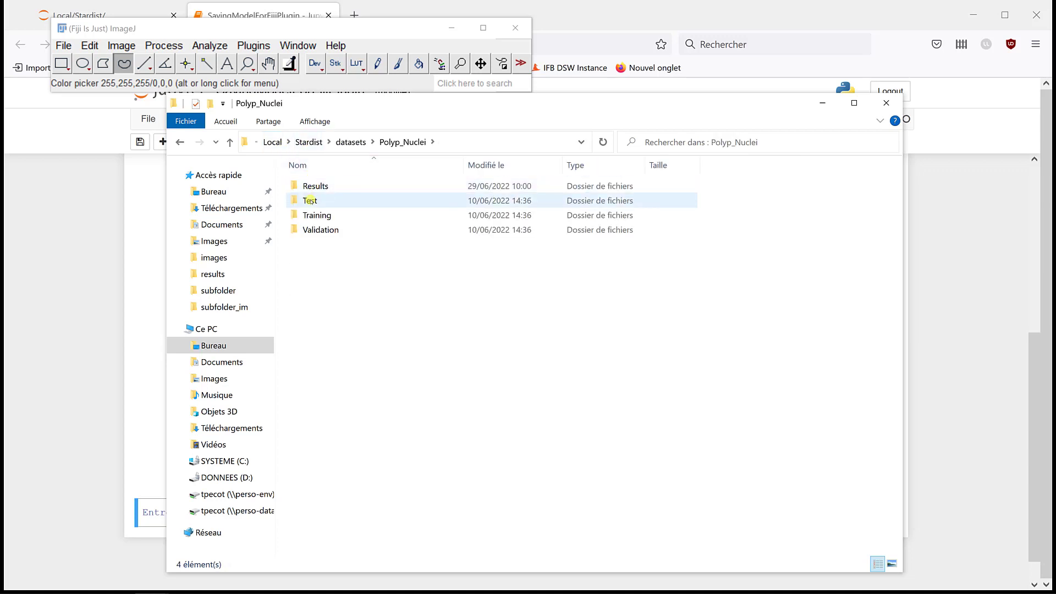
{"action": "double_click", "coordinate": [311, 202]}
{"action": "left_click_drag", "start_coordinate": [316, 206], "coordinate": [253, 84]}
{"action": "left_click_drag", "start_coordinate": [377, 59], "coordinate": [514, 57]}
{"action": "left_click", "coordinate": [366, 30]}
{"action": "left_click", "coordinate": [254, 45]}
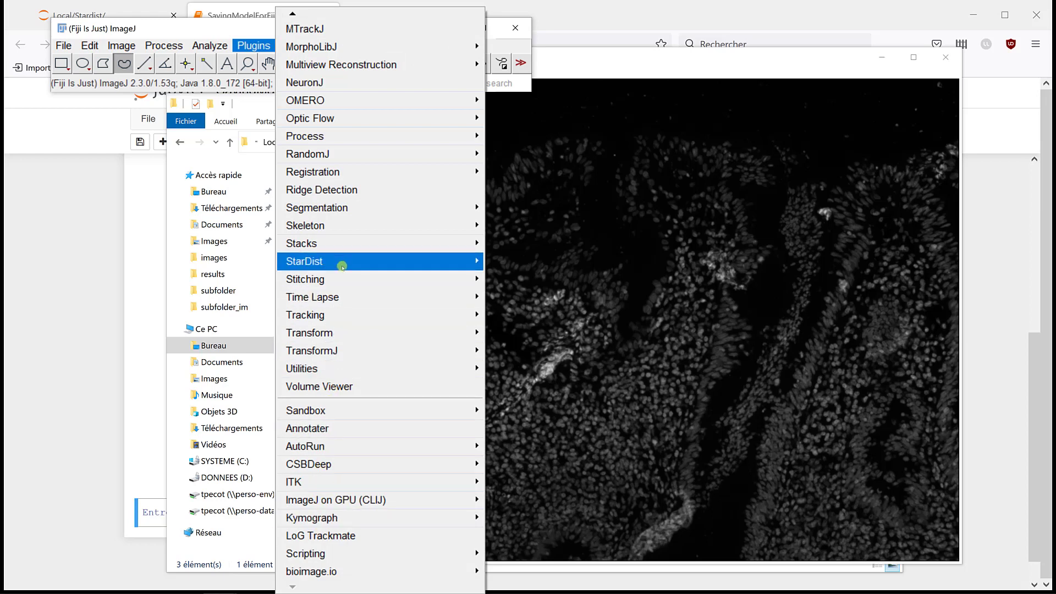
Launch StarDist 2D and set its Model to 'Model (.zip) from File'.
{"action": "mouse_move", "coordinate": [341, 262]}
{"action": "left_click", "coordinate": [501, 274]}
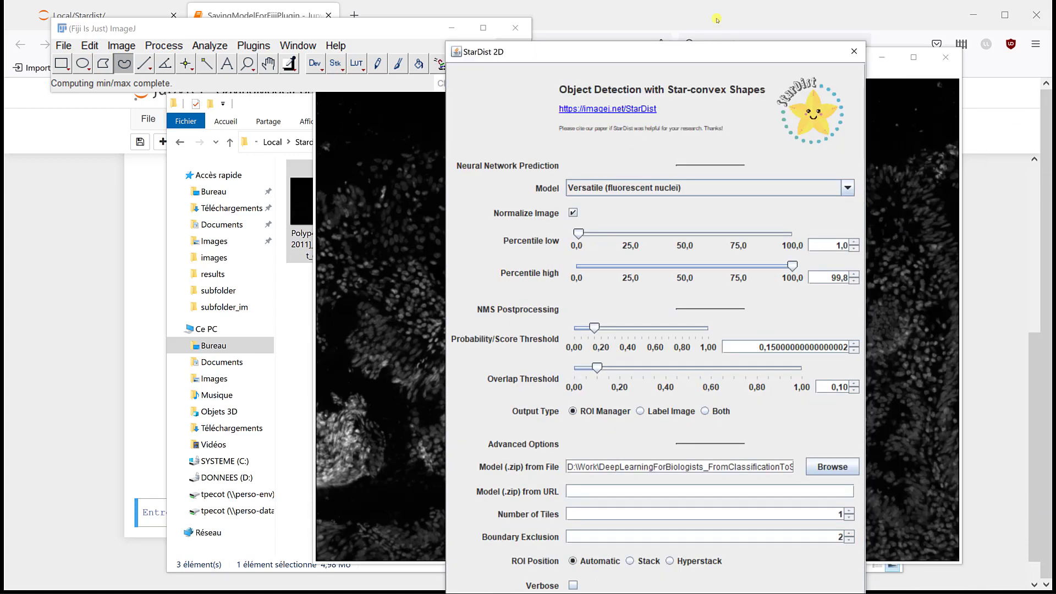
{"action": "left_click_drag", "start_coordinate": [717, 44], "coordinate": [768, 18]}
{"action": "left_click", "coordinate": [729, 146]}
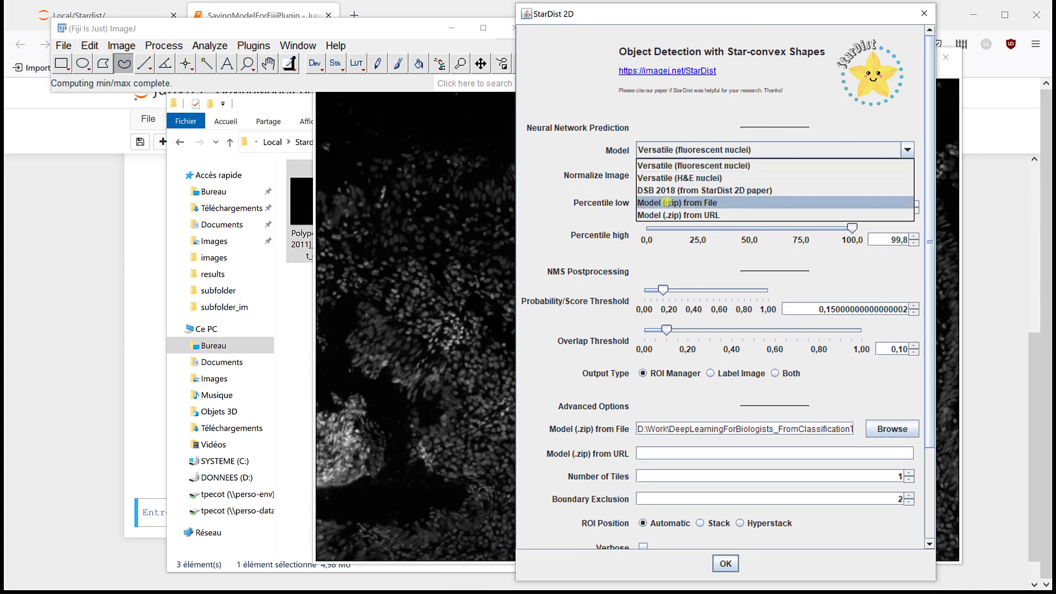
{"action": "left_click", "coordinate": [664, 203]}
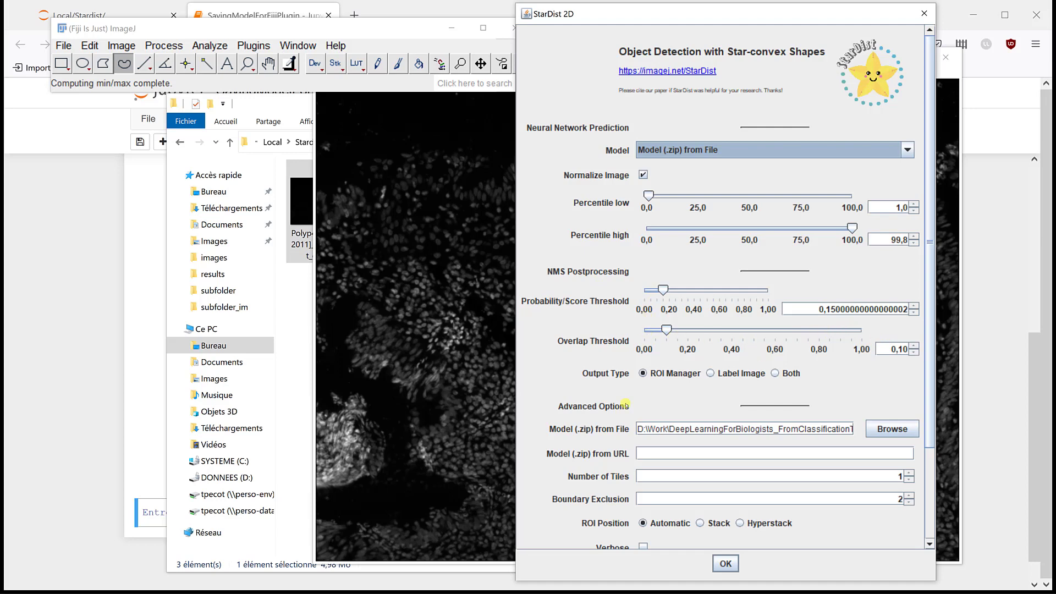
Browse for the model file and go to the deep learning course folder on the Bureau desktop.
{"action": "left_click", "coordinate": [892, 429]}
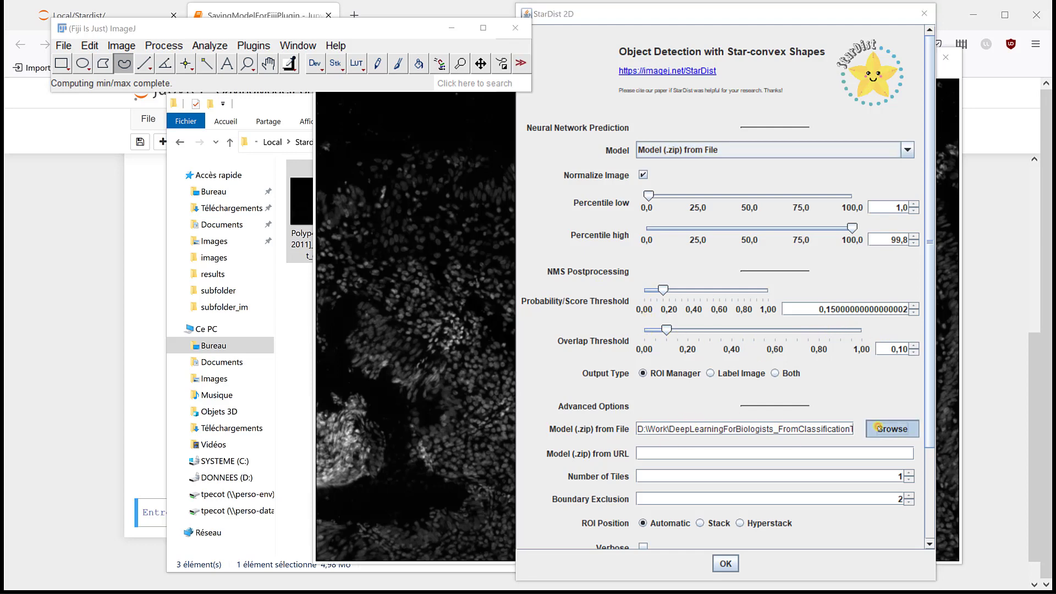
{"action": "left_click", "coordinate": [319, 31]}
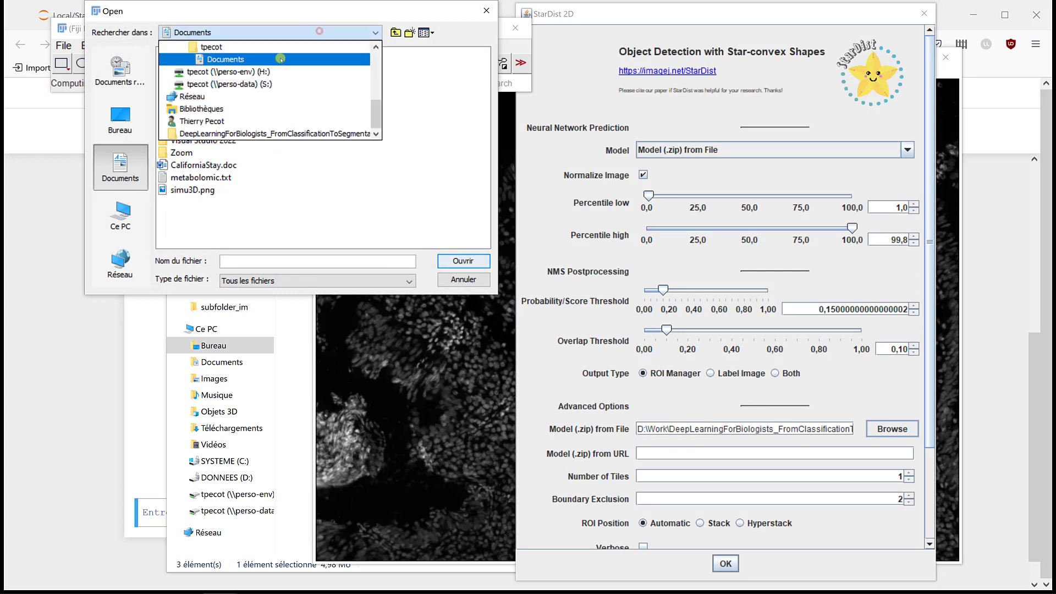
{"action": "scroll", "coordinate": [231, 88], "scroll_direction": "up", "scroll_amount": 3}
{"action": "scroll", "coordinate": [201, 83], "scroll_direction": "up", "scroll_amount": 3}
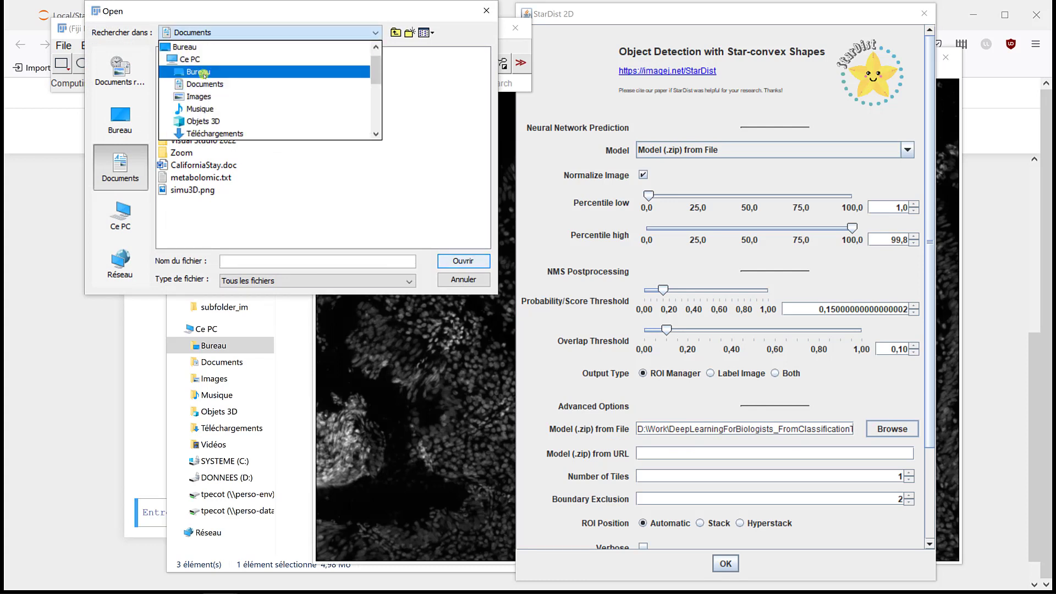
{"action": "left_click", "coordinate": [203, 47]}
{"action": "left_click", "coordinate": [203, 54]}
{"action": "double_click", "coordinate": [203, 54]}
Pick TF_SavedModel.zip from Local > Stardist > models > StarDist_2D_withTL and run the detection.
{"action": "double_click", "coordinate": [182, 78]}
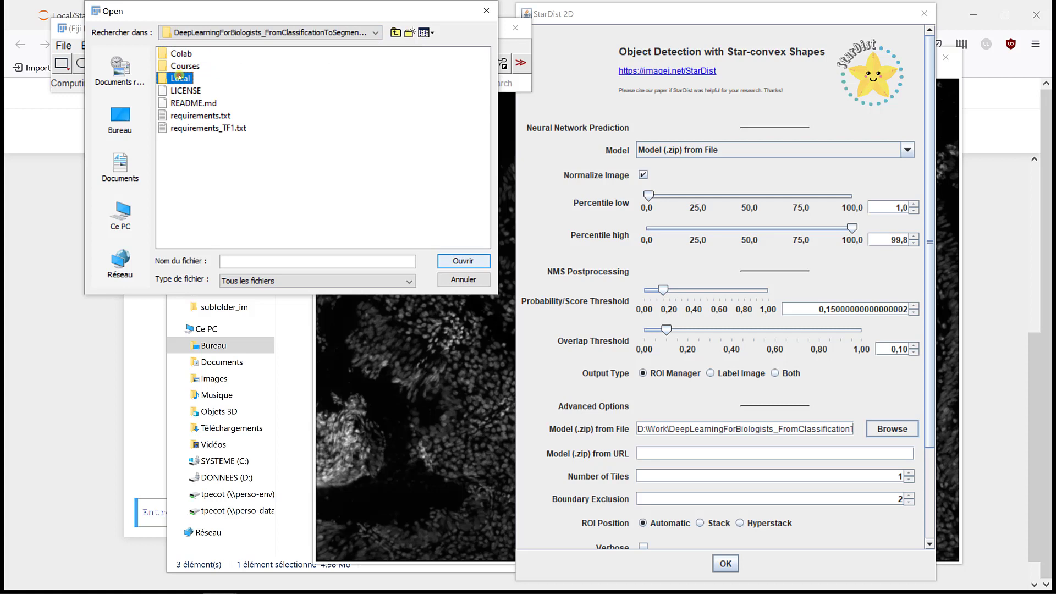
{"action": "double_click", "coordinate": [180, 65]}
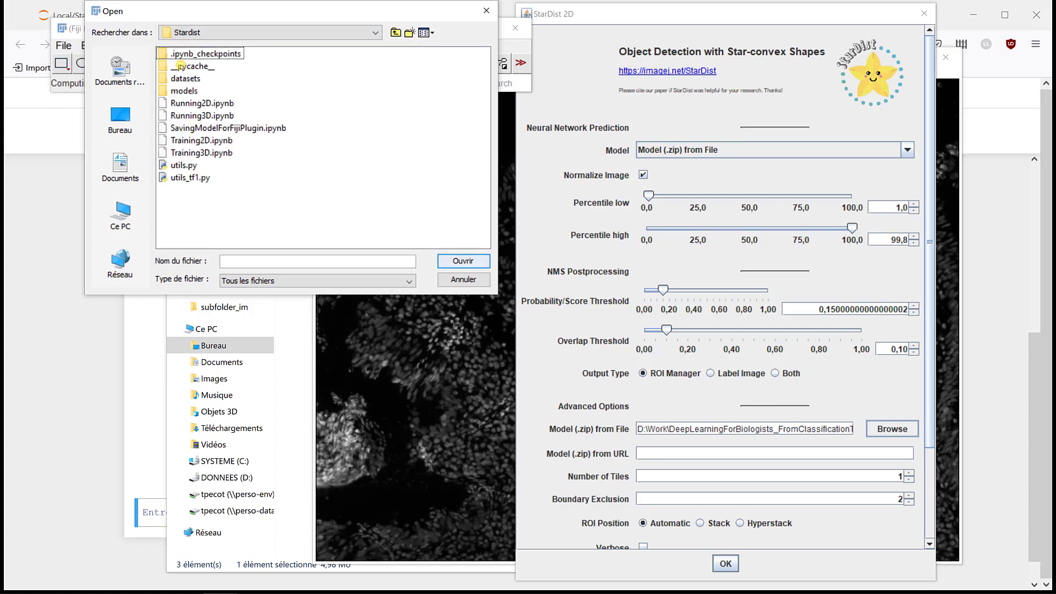
{"action": "left_click", "coordinate": [183, 89]}
{"action": "double_click", "coordinate": [183, 90]}
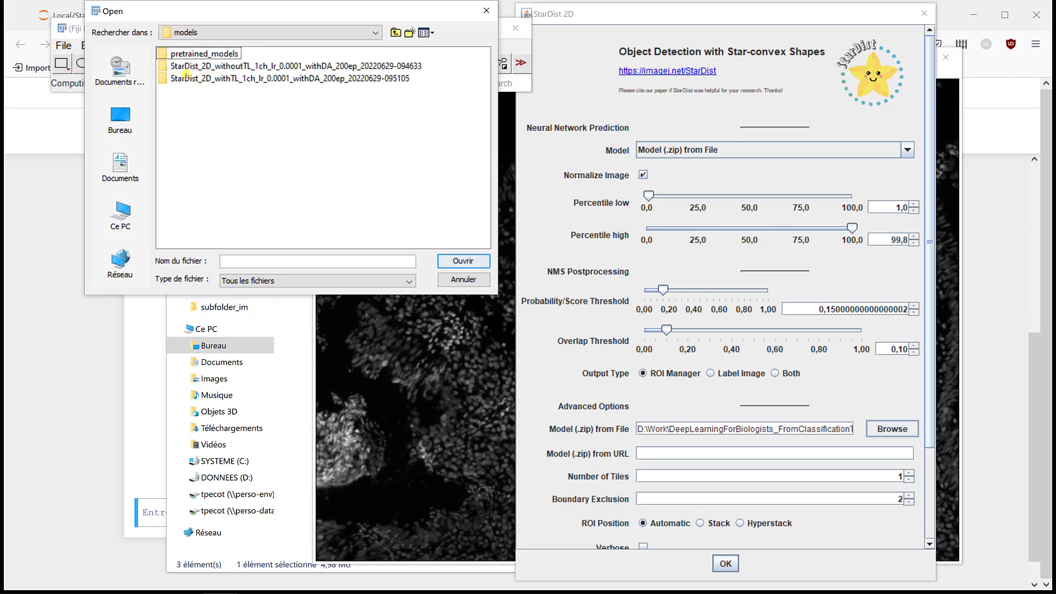
{"action": "double_click", "coordinate": [190, 79]}
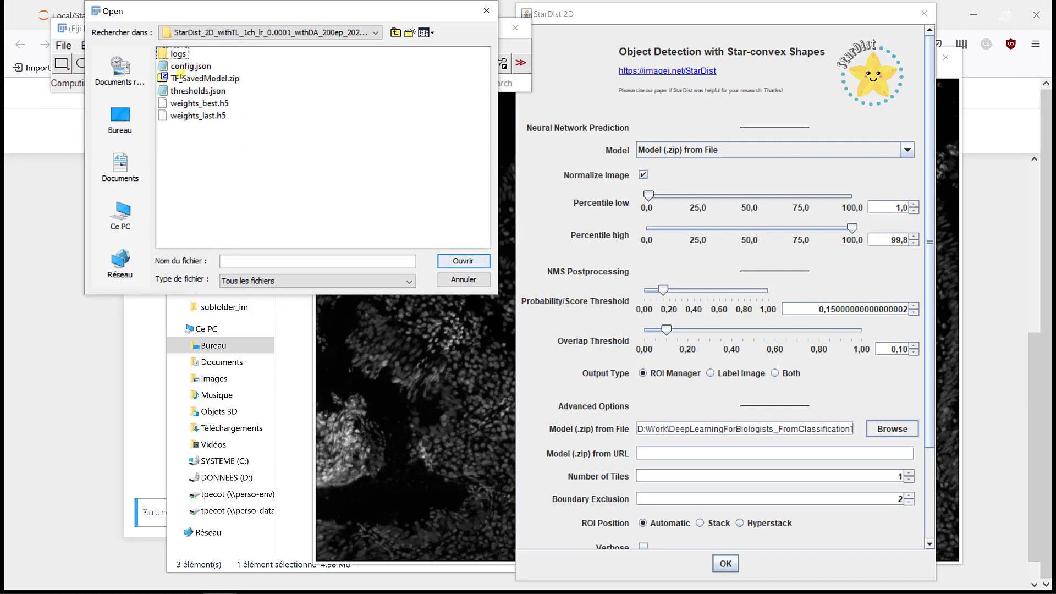
{"action": "left_click", "coordinate": [190, 78]}
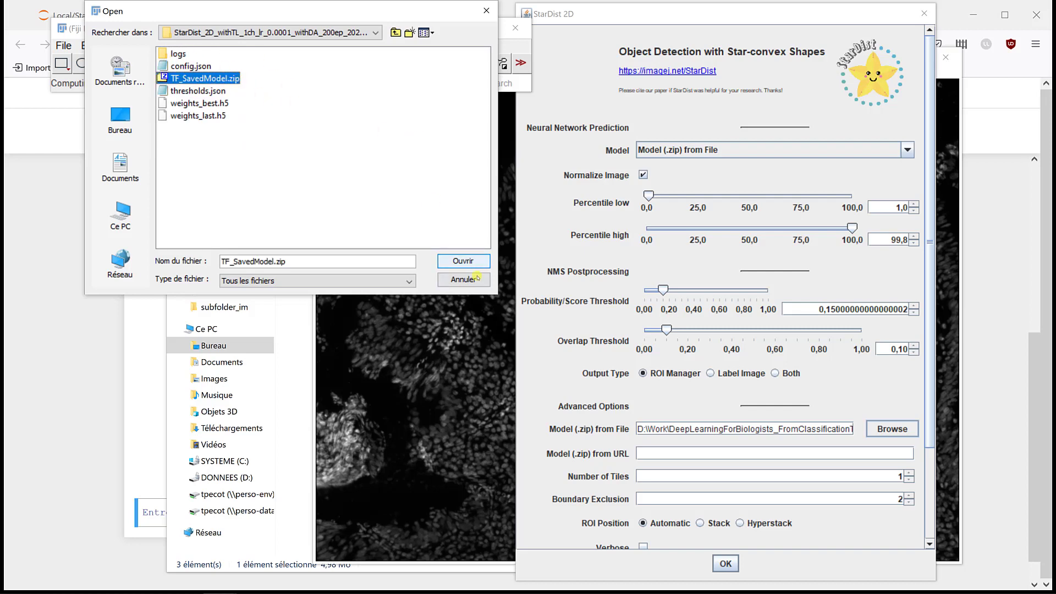
{"action": "left_click", "coordinate": [463, 261]}
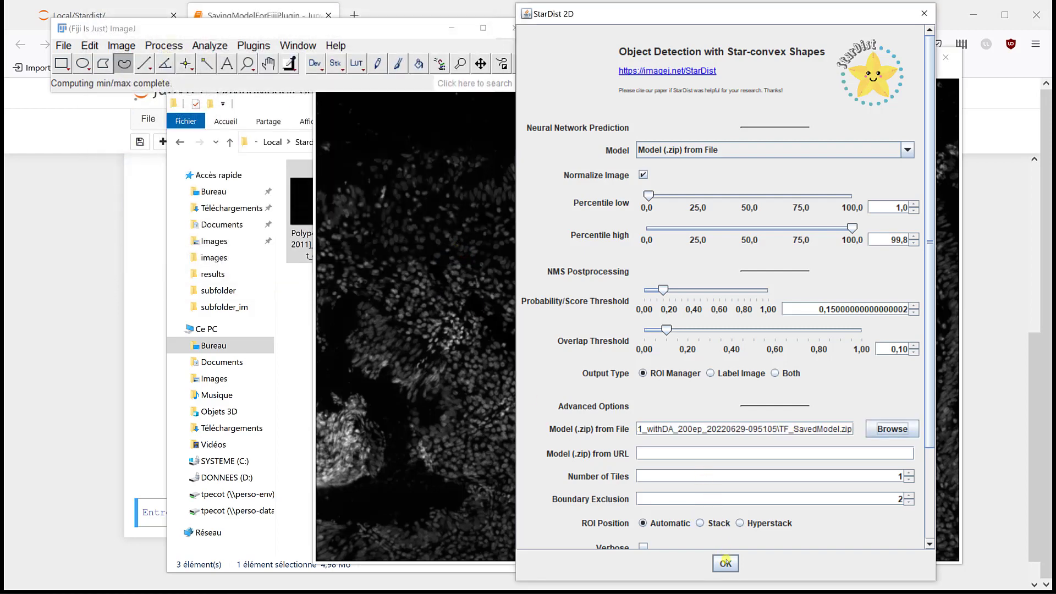
{"action": "left_click", "coordinate": [725, 561]}
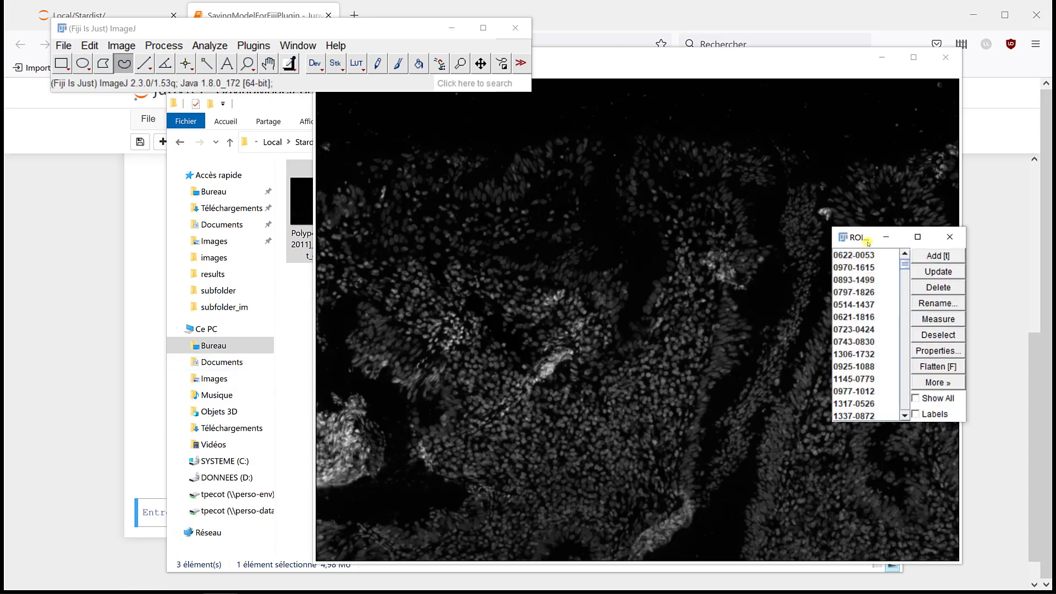
Move the ROI Manager left and enable Show All, leaving ROI number labels turned off.
{"action": "left_click_drag", "start_coordinate": [864, 237], "coordinate": [174, 218]}
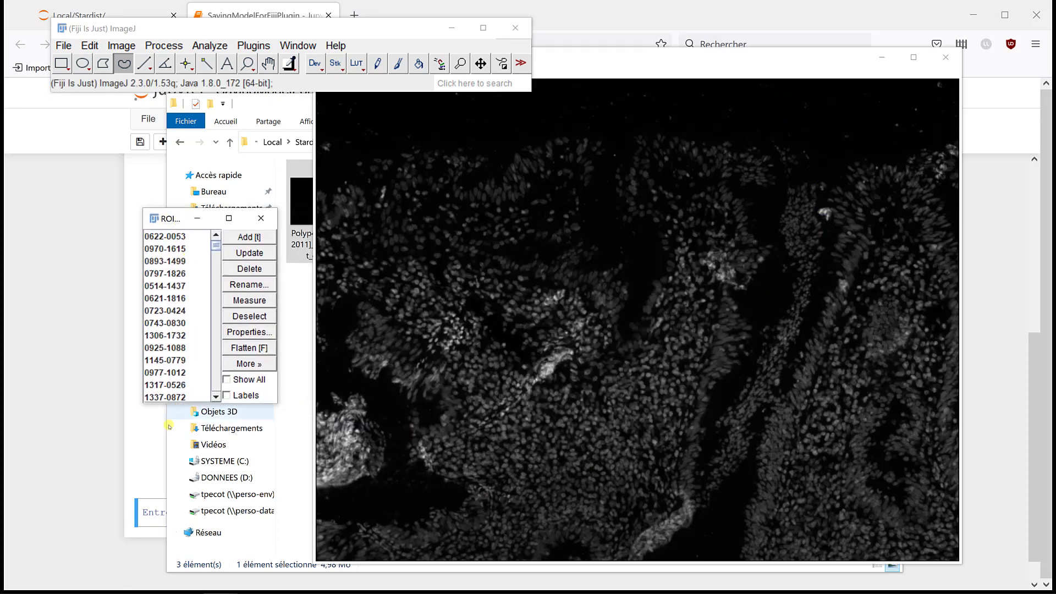
{"action": "left_click", "coordinate": [238, 379]}
{"action": "left_click", "coordinate": [242, 395]}
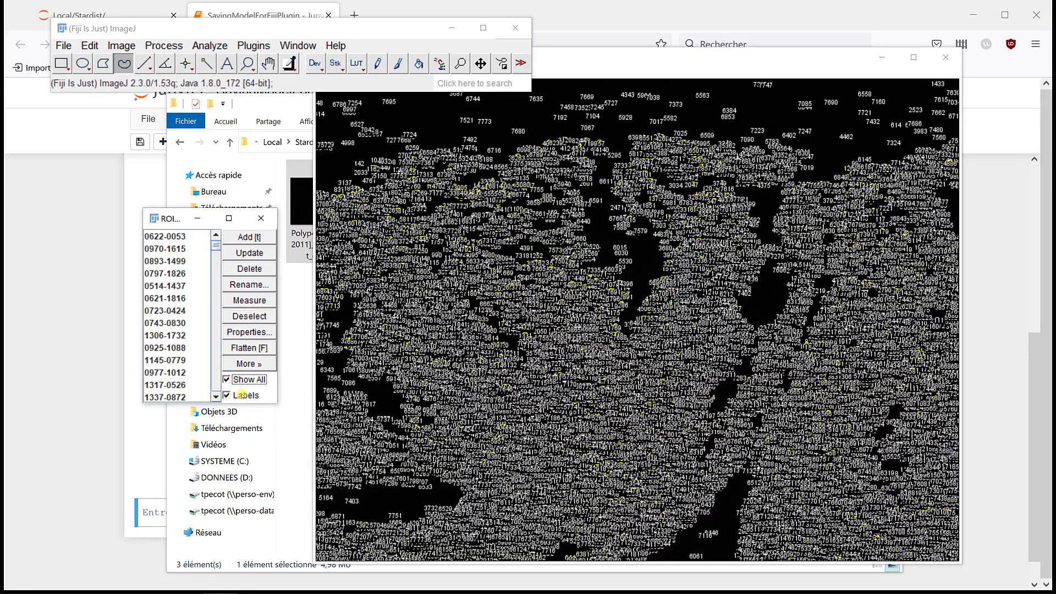
{"action": "left_click", "coordinate": [240, 396]}
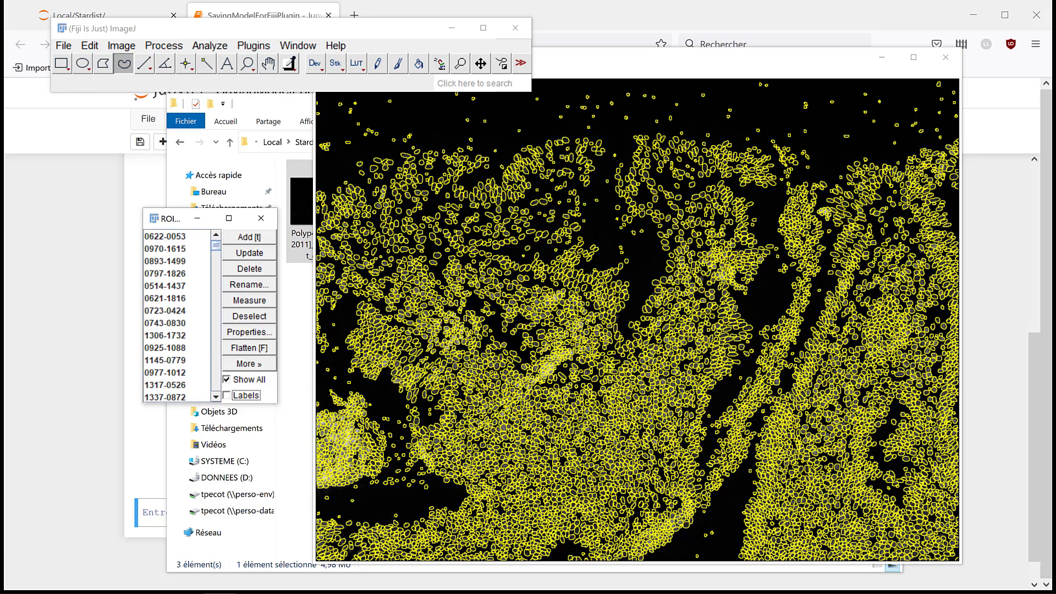
Move the ROI Manager higher, hide the outlines and zoom into the lower part of the image.
{"action": "left_click_drag", "start_coordinate": [176, 219], "coordinate": [153, 167]}
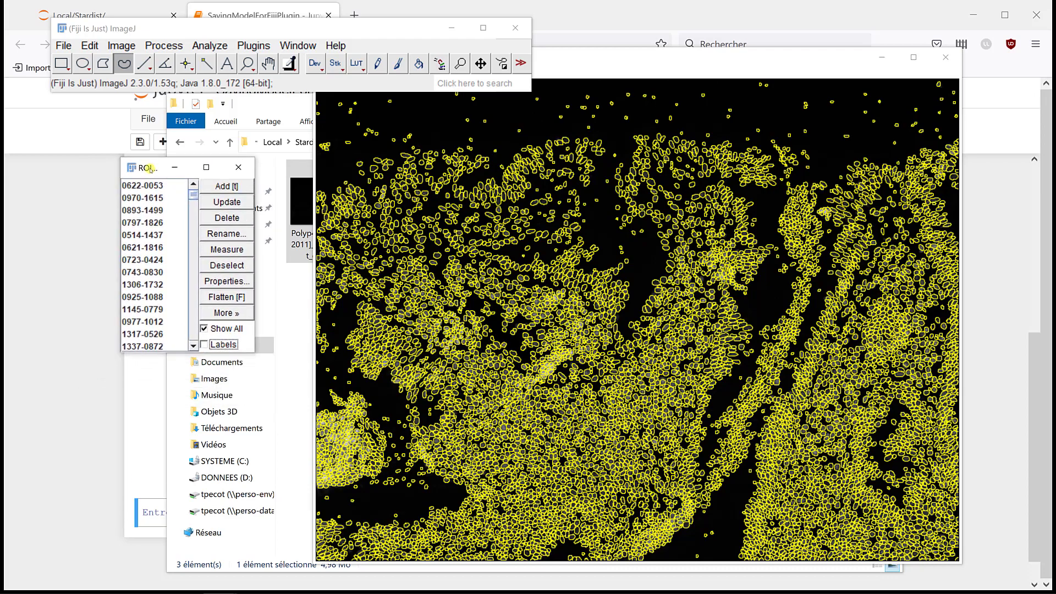
{"action": "scroll", "coordinate": [725, 387], "scroll_direction": "up", "scroll_amount": 3}
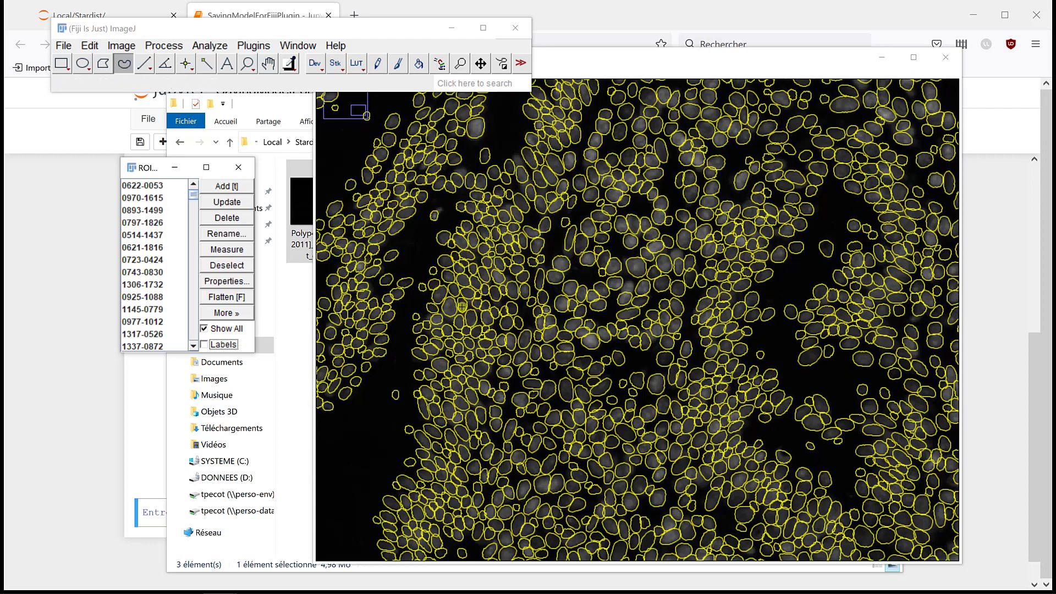
{"action": "scroll", "coordinate": [421, 296], "scroll_direction": "down", "scroll_amount": 1}
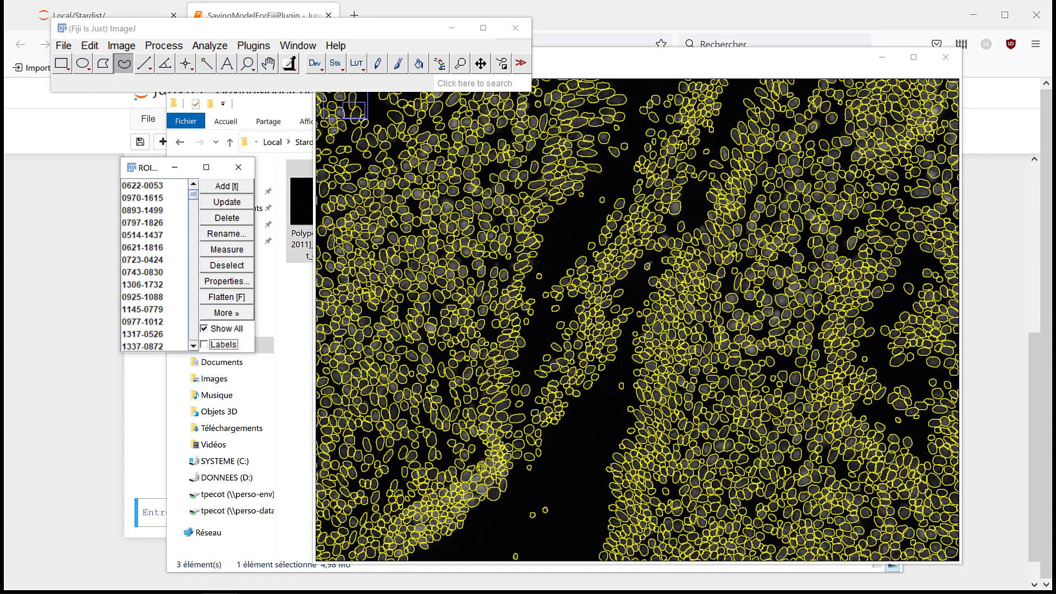
{"action": "left_click", "coordinate": [204, 329]}
{"action": "left_click", "coordinate": [204, 328]}
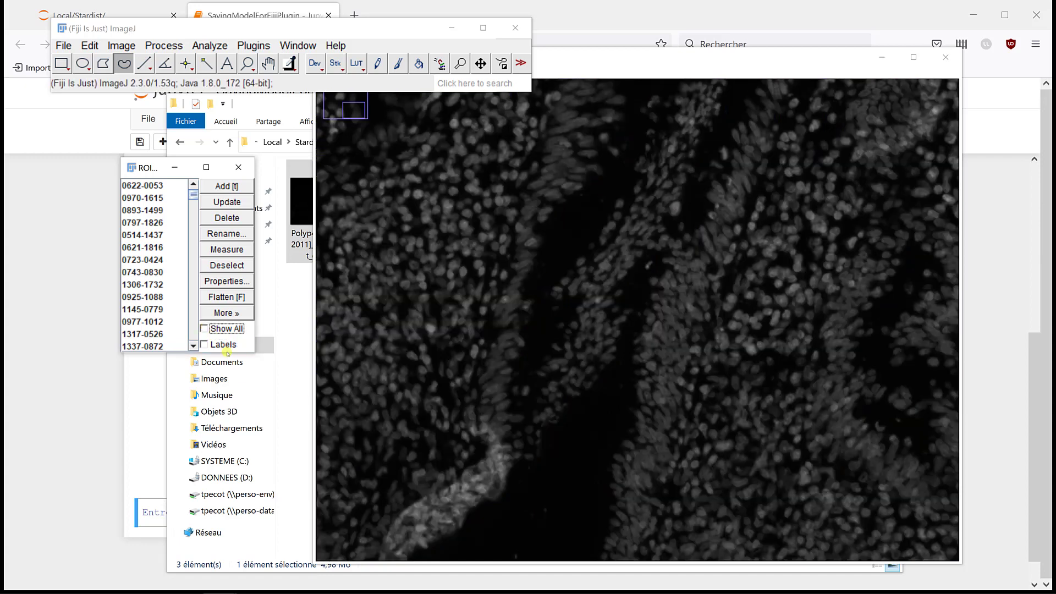
{"action": "key", "text": "plus"}
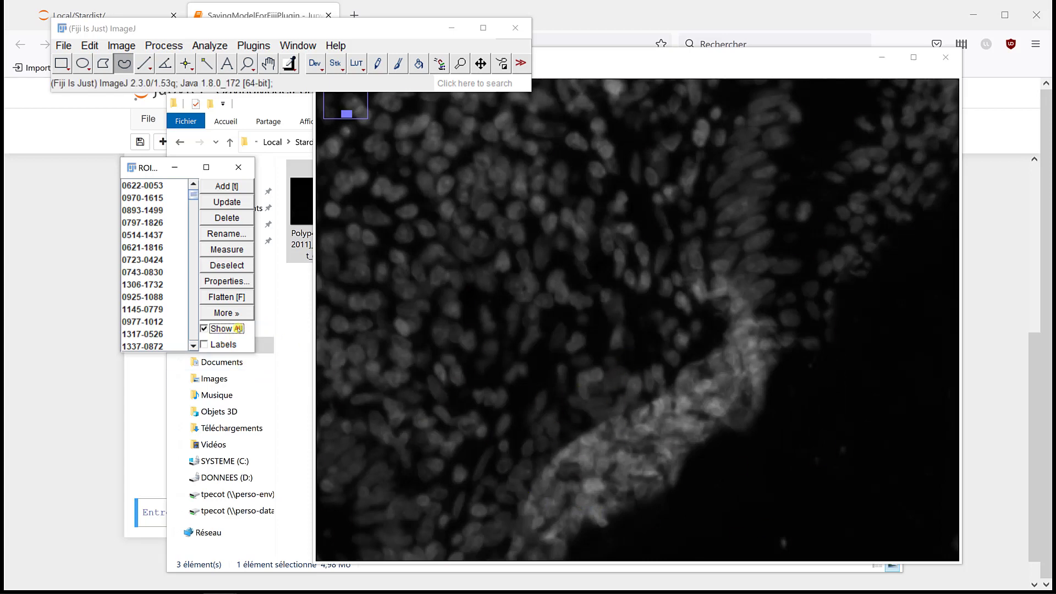
Toggle Show All repeatedly to compare outlines with nuclei, ending with the outlines visible.
{"action": "left_click", "coordinate": [239, 328]}
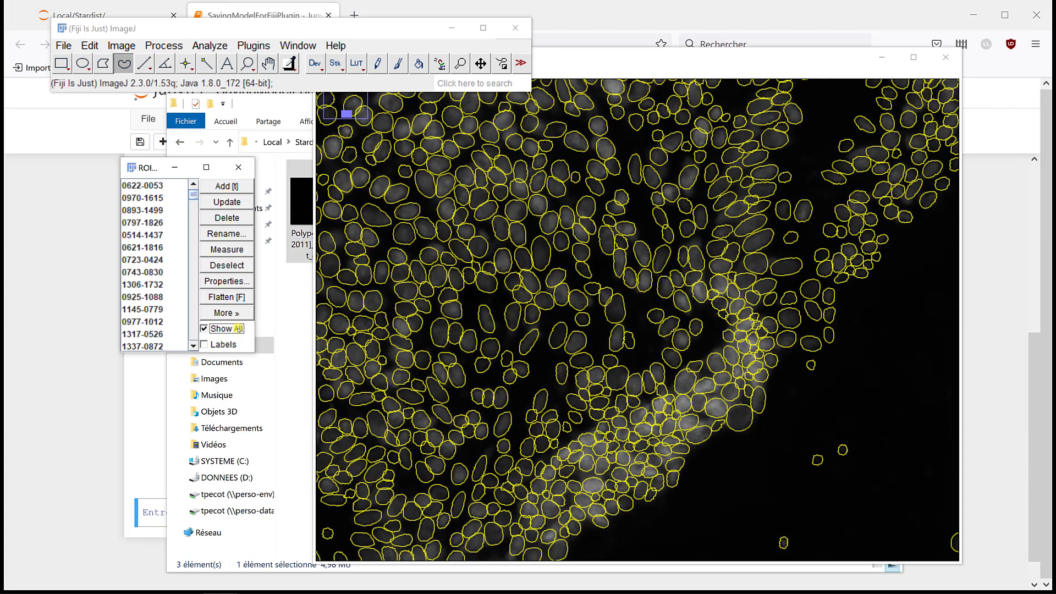
{"action": "left_click", "coordinate": [239, 328]}
{"action": "left_click", "coordinate": [238, 328]}
{"action": "left_click", "coordinate": [238, 328]}
{"action": "left_click", "coordinate": [238, 329]}
{"action": "left_click", "coordinate": [239, 328]}
{"action": "left_click", "coordinate": [238, 328]}
{"action": "left_click", "coordinate": [238, 328]}
{"action": "left_click", "coordinate": [238, 328]}
{"action": "left_click", "coordinate": [238, 329]}
Zoom into the image and switch the nuclei outlines off and on to view the raw nuclei.
{"action": "scroll", "coordinate": [567, 377], "scroll_direction": "down", "scroll_amount": 4}
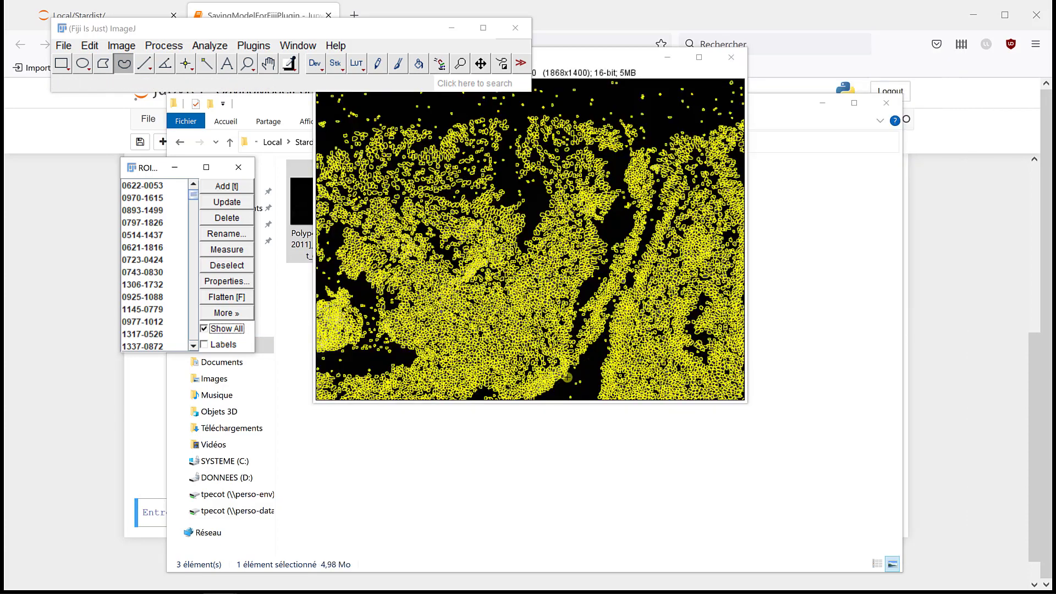
{"action": "scroll", "coordinate": [343, 337], "scroll_direction": "up", "scroll_amount": 1}
{"action": "scroll", "coordinate": [352, 463], "scroll_direction": "up", "scroll_amount": 1}
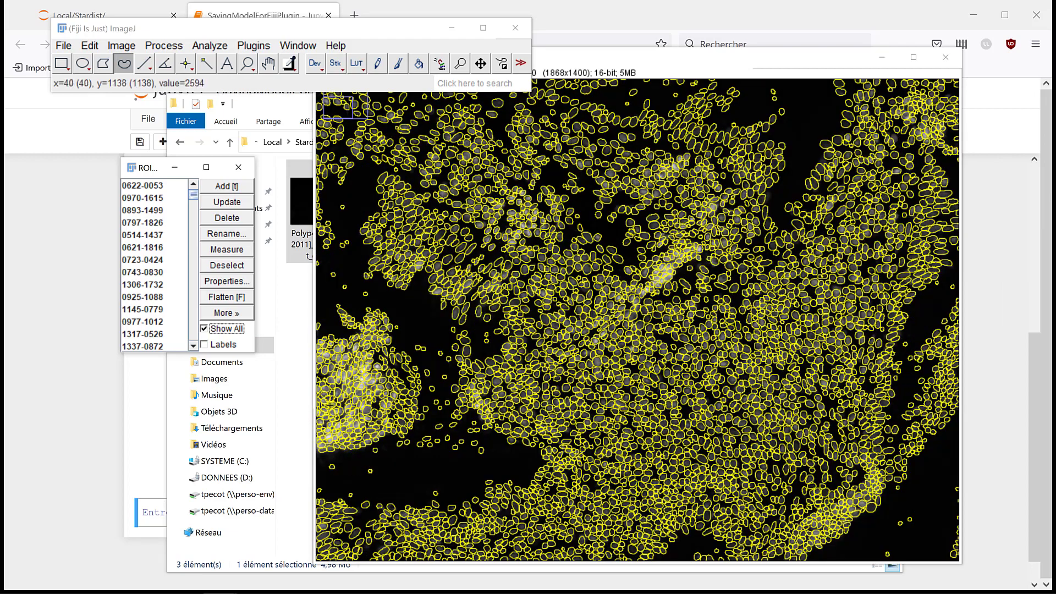
{"action": "scroll", "coordinate": [349, 349], "scroll_direction": "up", "scroll_amount": 1}
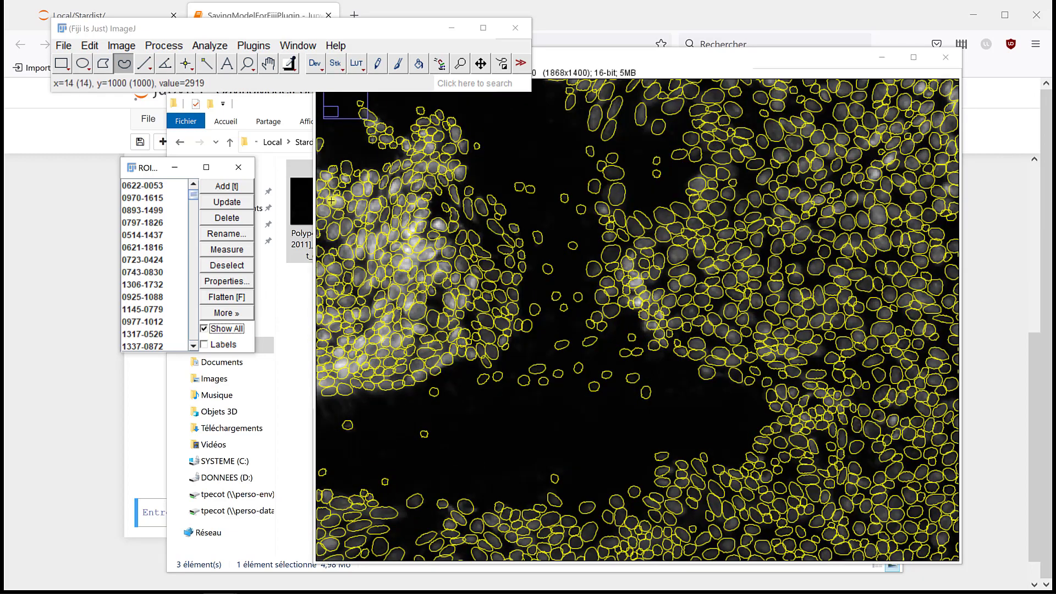
{"action": "scroll", "coordinate": [397, 258], "scroll_direction": "up", "scroll_amount": 1}
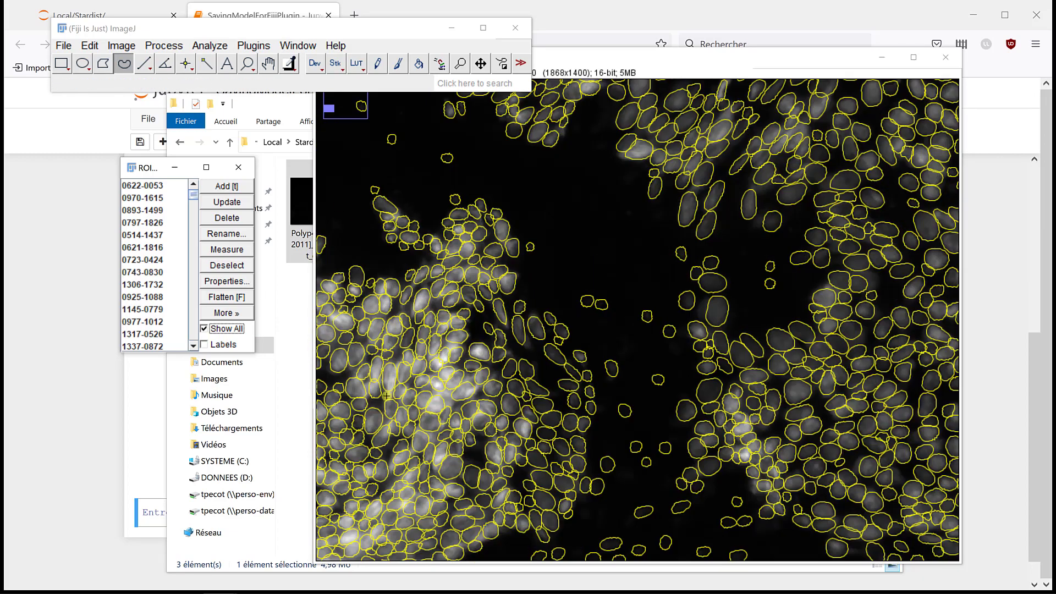
{"action": "left_click", "coordinate": [224, 329]}
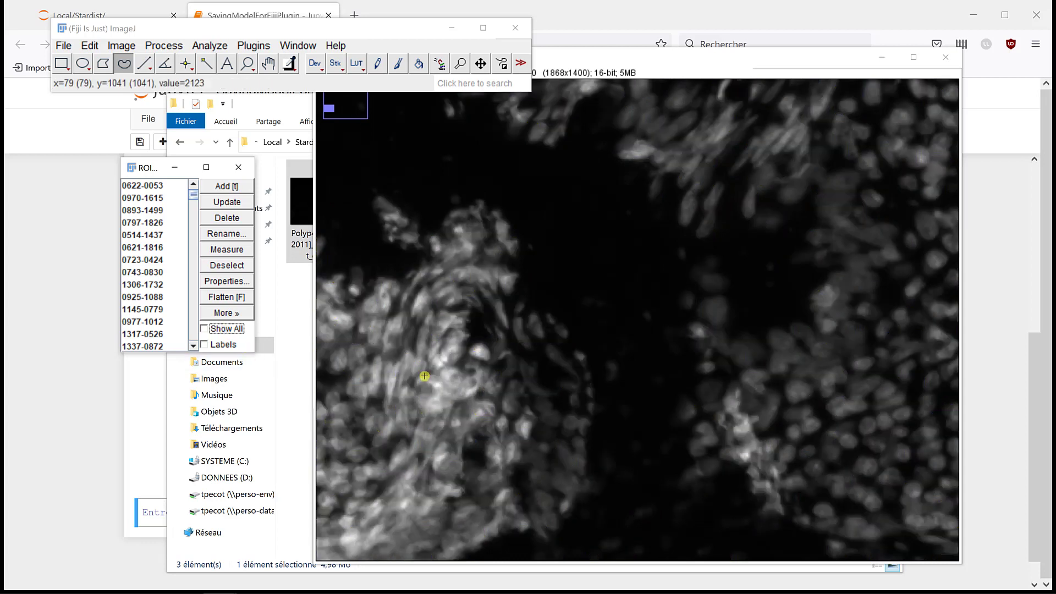
{"action": "left_click", "coordinate": [227, 329]}
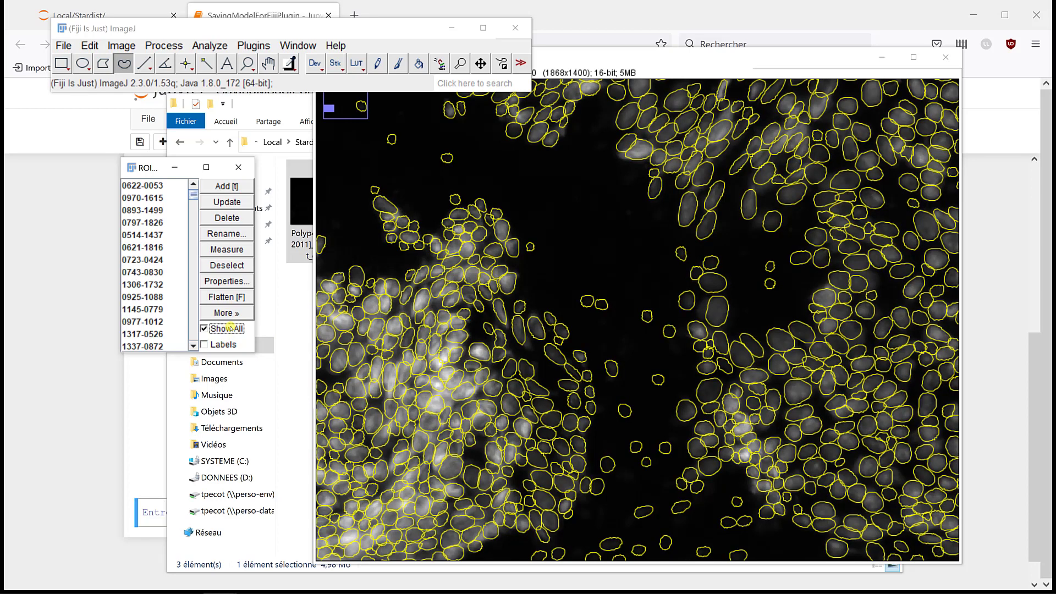
{"action": "left_click", "coordinate": [229, 329]}
{"action": "left_click", "coordinate": [229, 328]}
Flick the outlines off and on again, then zoom out and bring the Polyp40 window forward.
{"action": "left_click", "coordinate": [229, 328]}
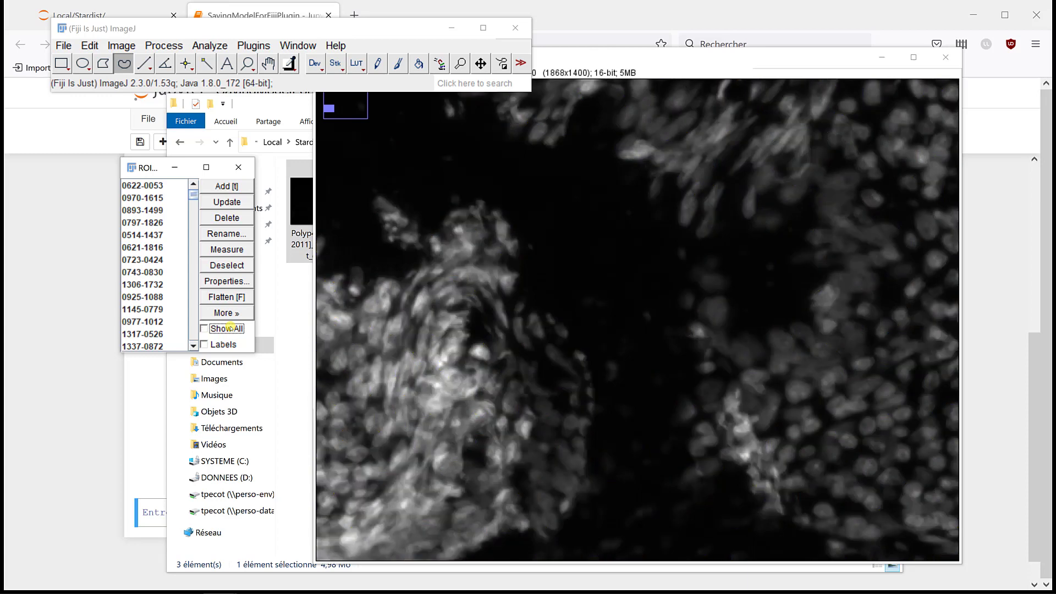
{"action": "left_click", "coordinate": [229, 329]}
{"action": "left_click", "coordinate": [229, 328]}
{"action": "left_click", "coordinate": [229, 328]}
{"action": "left_click", "coordinate": [229, 328]}
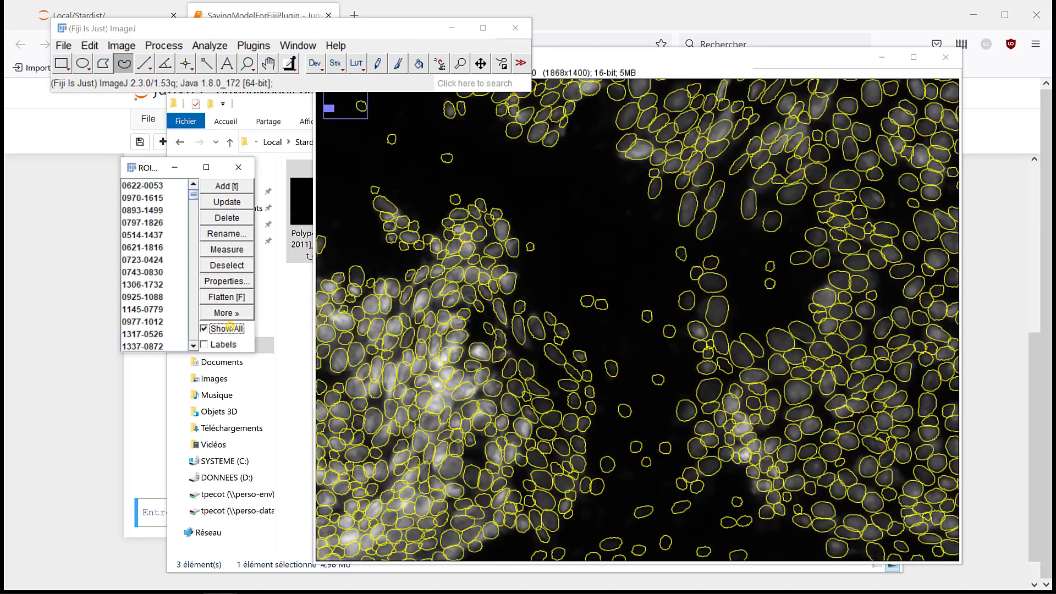
{"action": "left_click", "coordinate": [229, 329]}
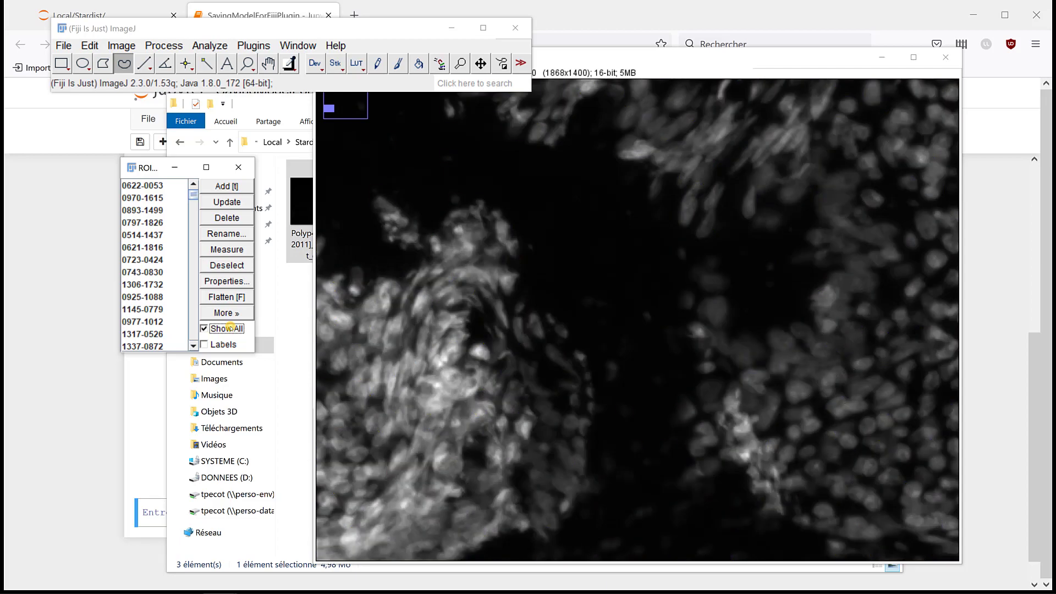
{"action": "scroll", "coordinate": [546, 312], "scroll_direction": "down", "scroll_amount": 2}
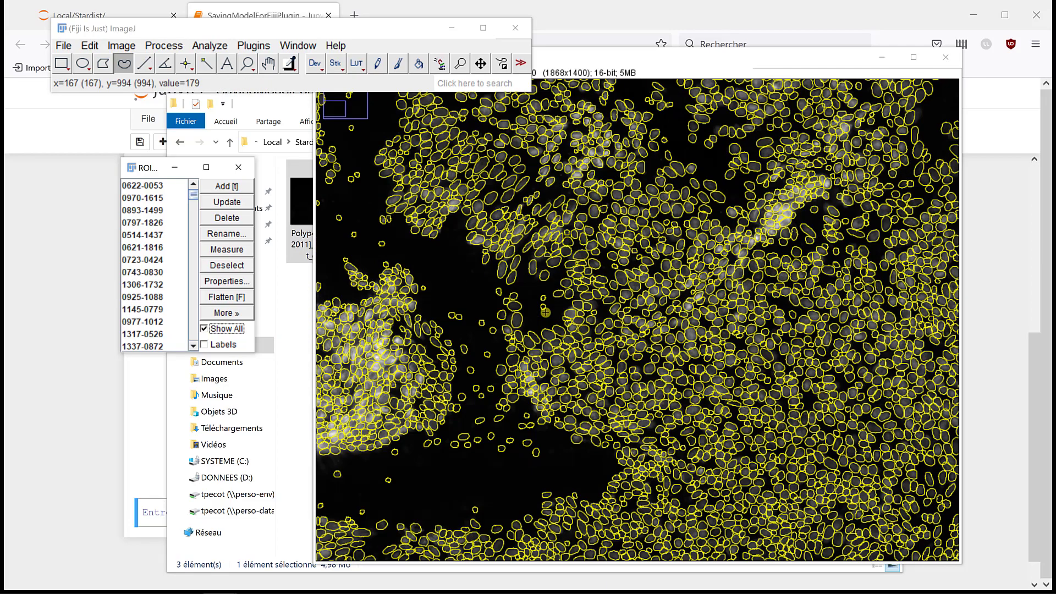
{"action": "scroll", "coordinate": [546, 312], "scroll_direction": "down", "scroll_amount": 1}
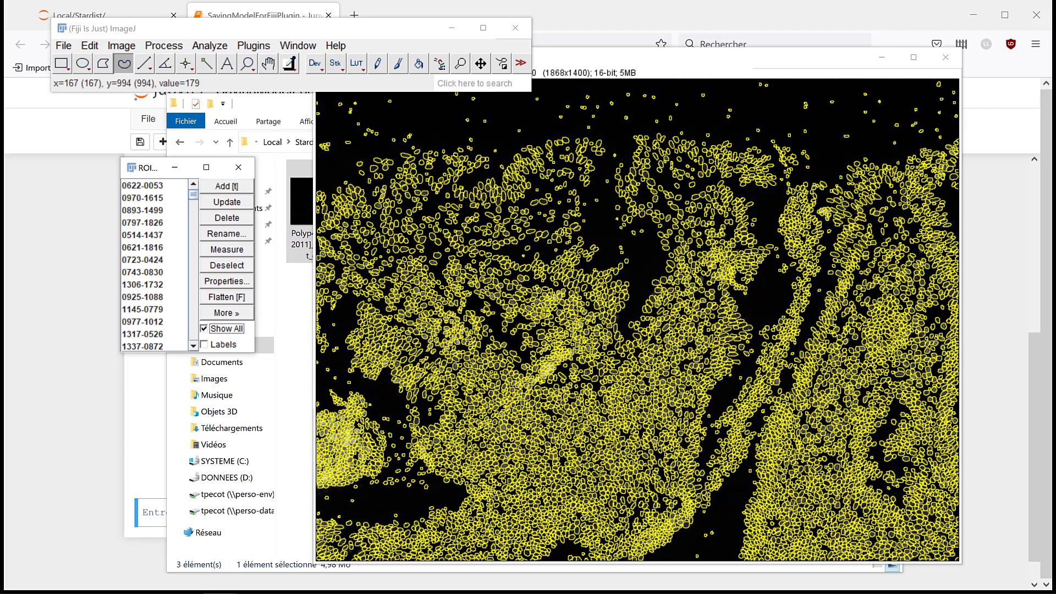
{"action": "left_click", "coordinate": [620, 62]}
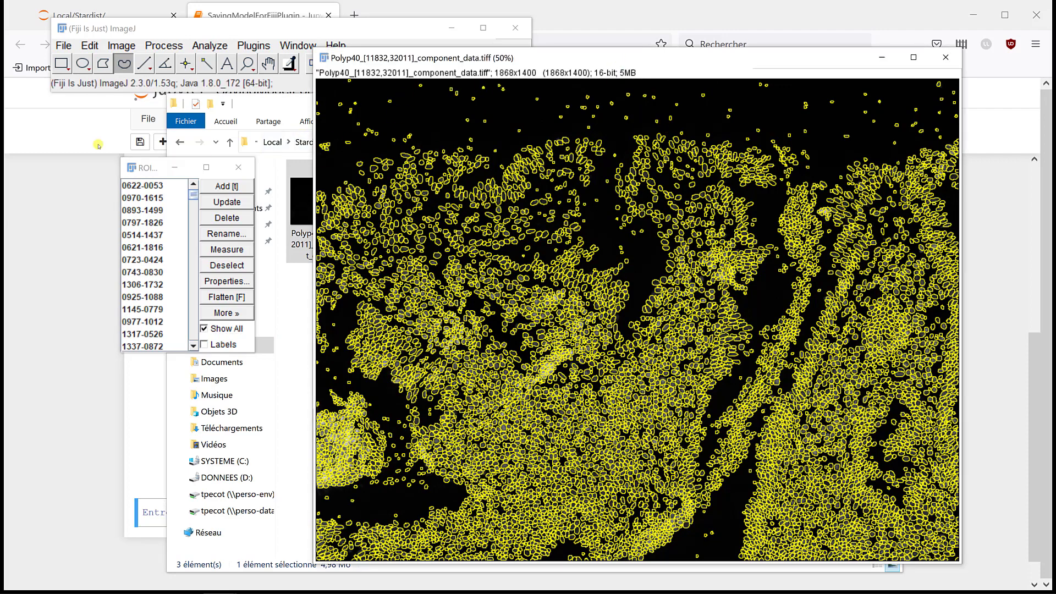
Flatten the overlay into RGB image component_data-1 and move it left of the original Polyp40.
{"action": "left_click", "coordinate": [90, 45]}
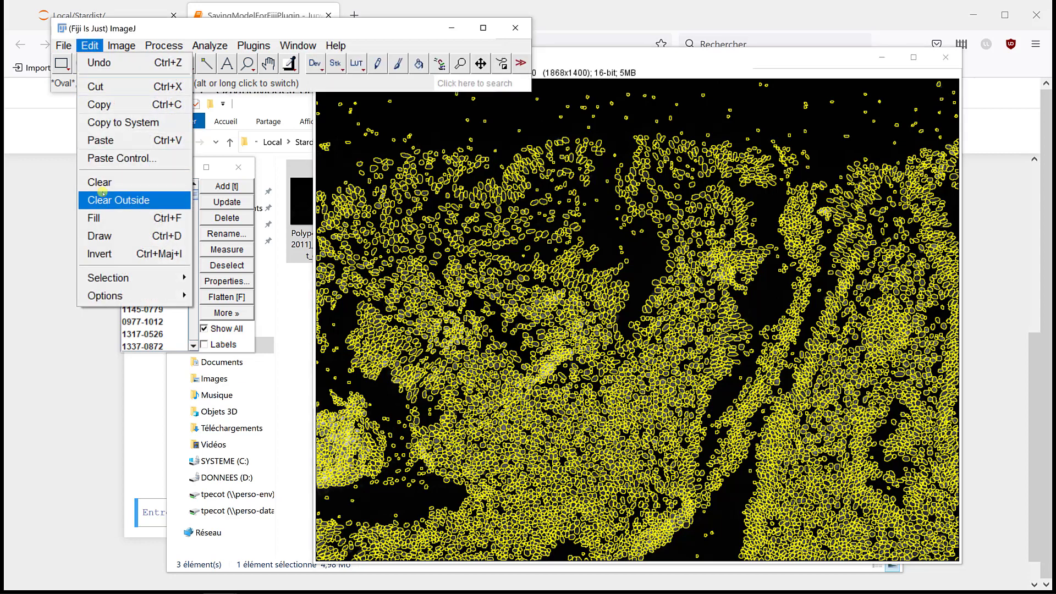
{"action": "mouse_move", "coordinate": [110, 279]}
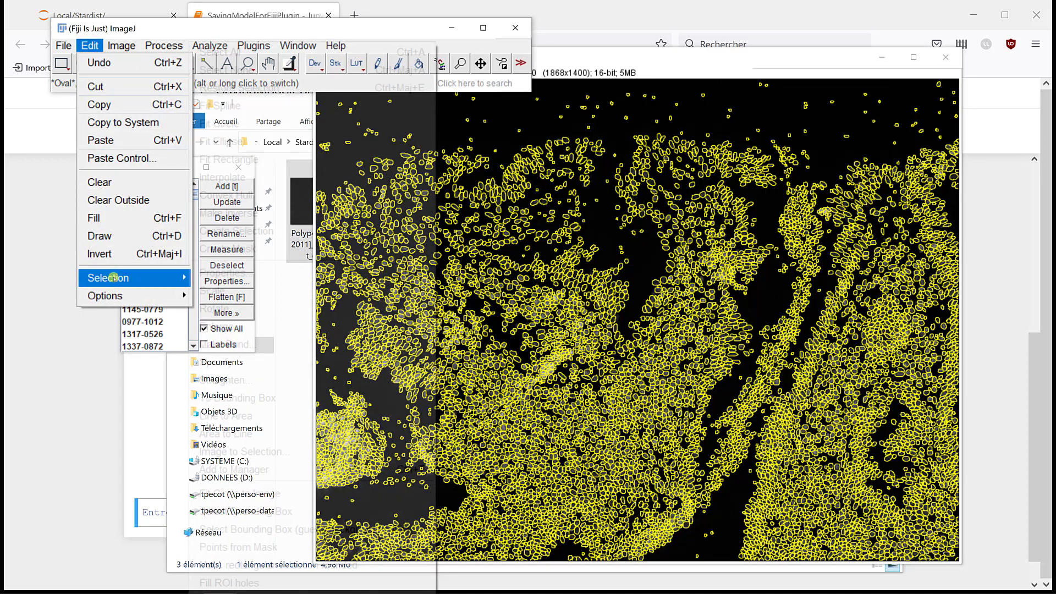
{"action": "mouse_move", "coordinate": [123, 45]}
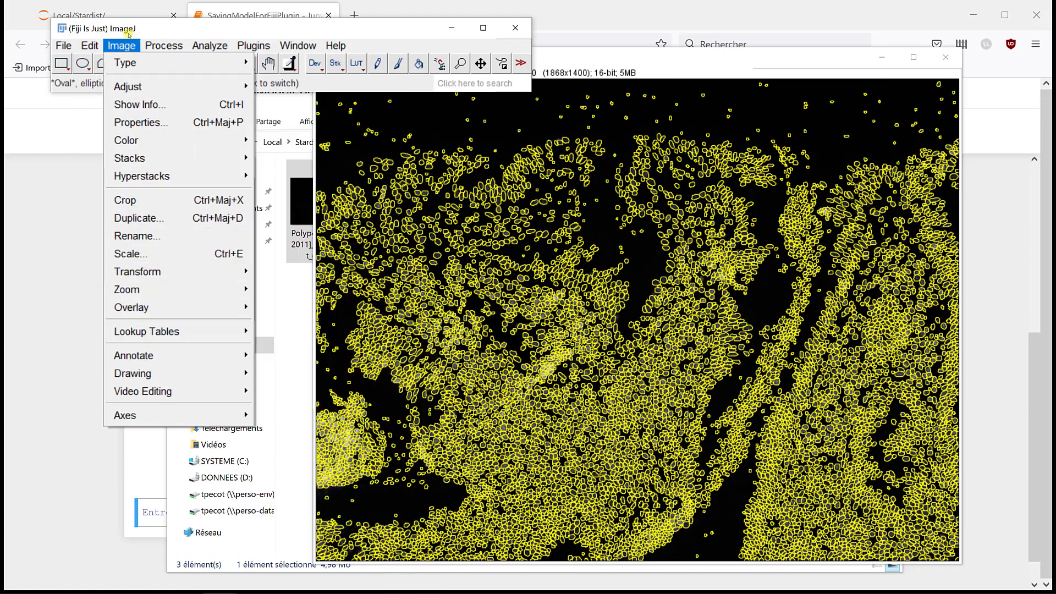
{"action": "mouse_move", "coordinate": [177, 307]}
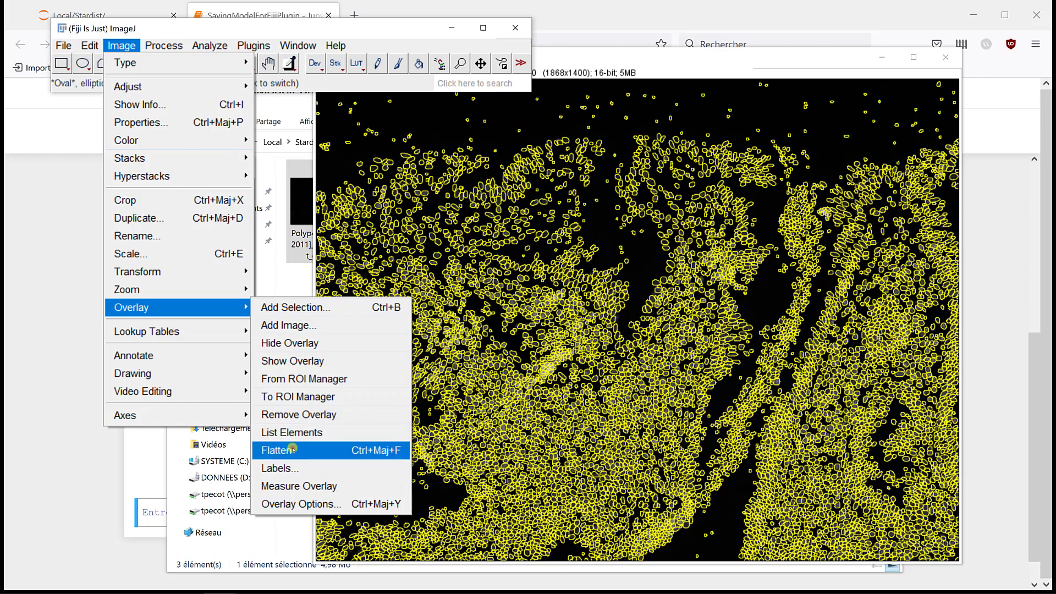
{"action": "left_click", "coordinate": [297, 450]}
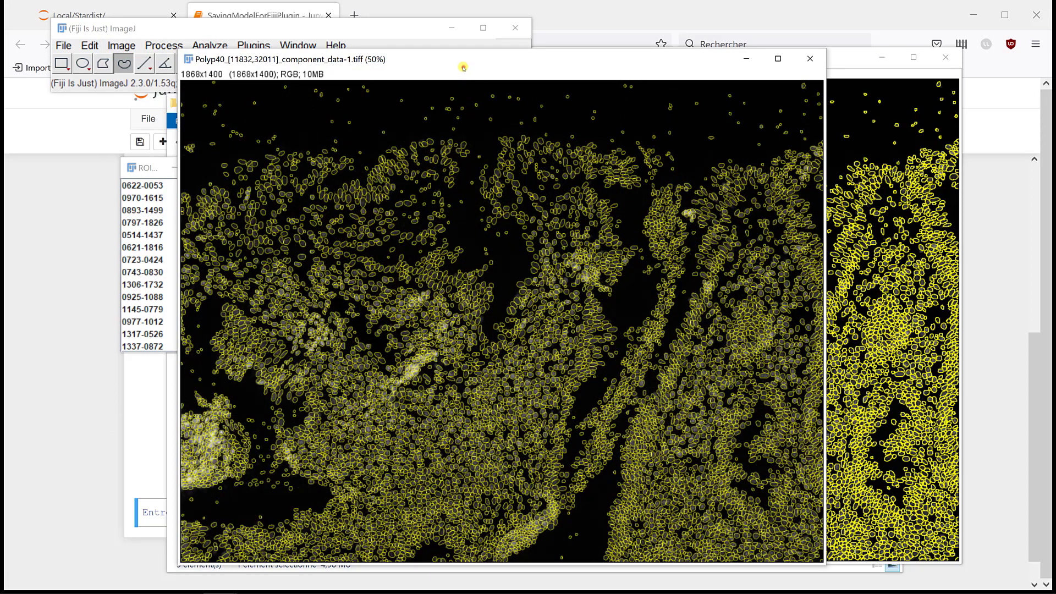
{"action": "left_click_drag", "start_coordinate": [464, 61], "coordinate": [389, 66]}
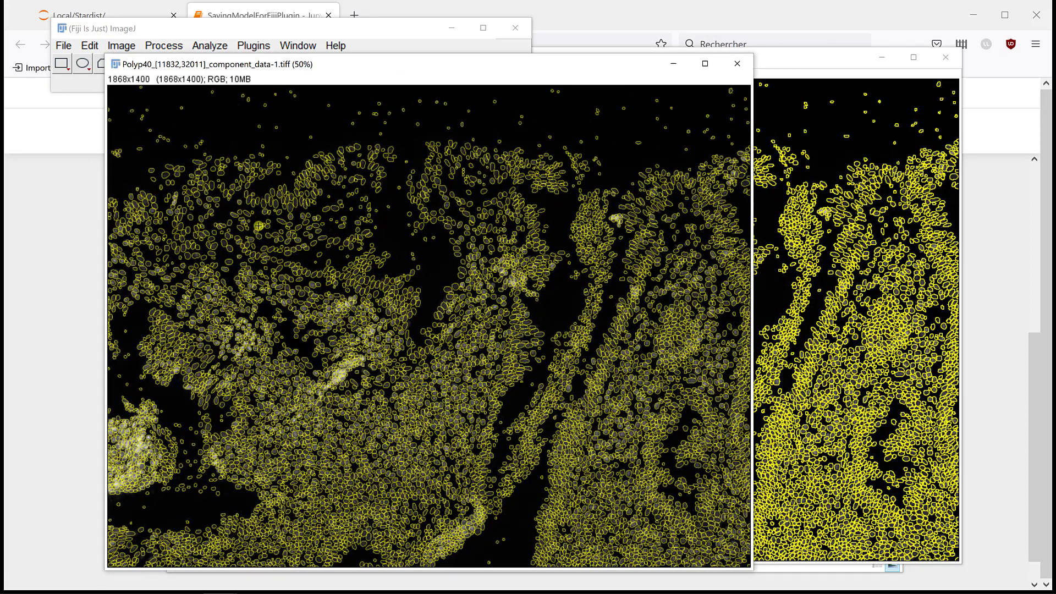
{"action": "left_click", "coordinate": [789, 65]}
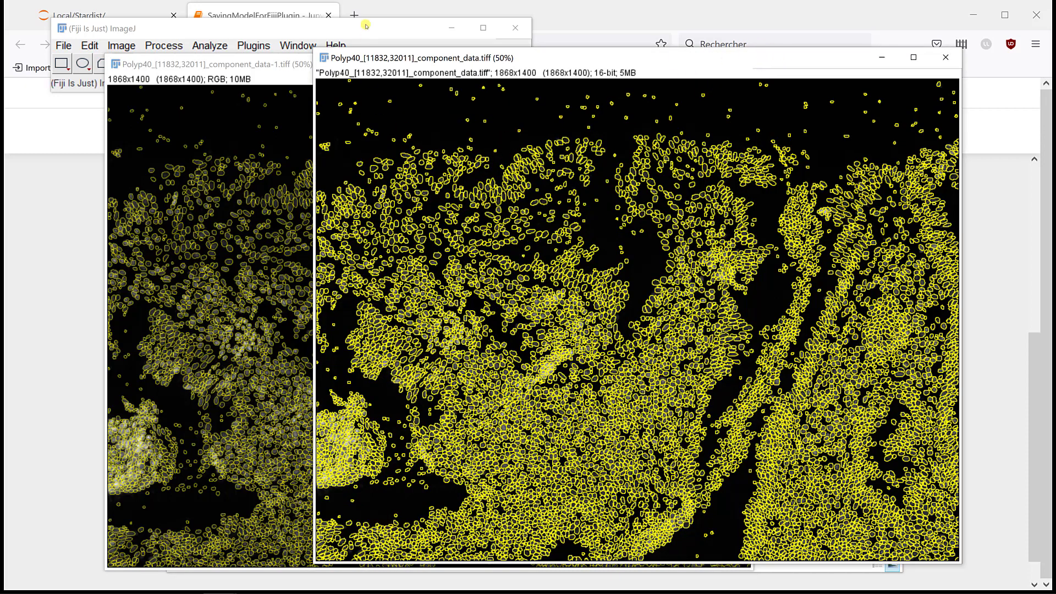
Rerun StarDist 2D on Polyp40 using the Versatile (fluorescent nuclei) model.
{"action": "left_click", "coordinate": [273, 49]}
{"action": "left_click", "coordinate": [254, 45]}
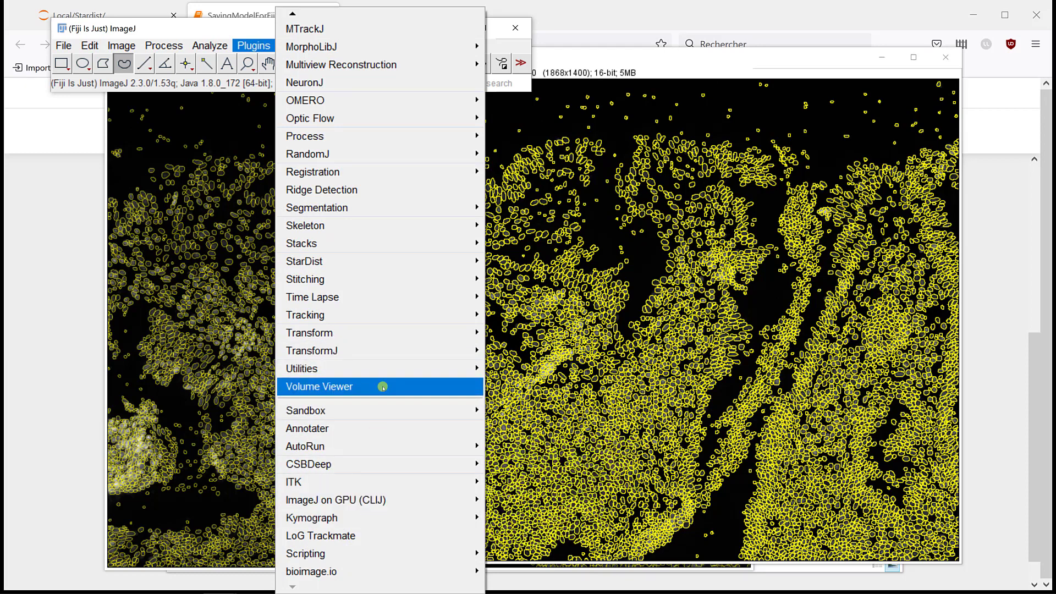
{"action": "mouse_move", "coordinate": [397, 261]}
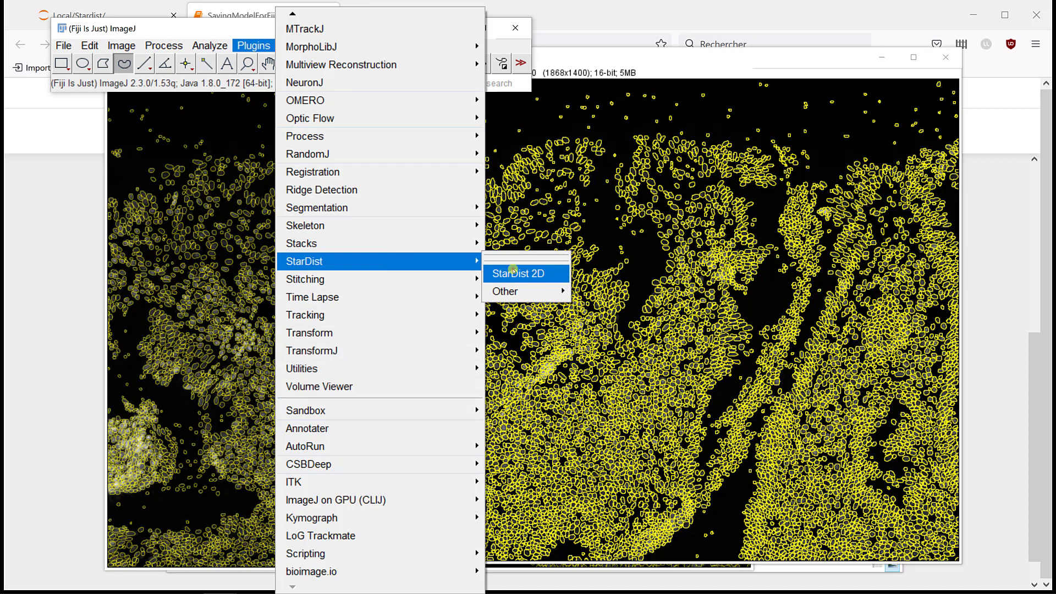
{"action": "left_click", "coordinate": [517, 273]}
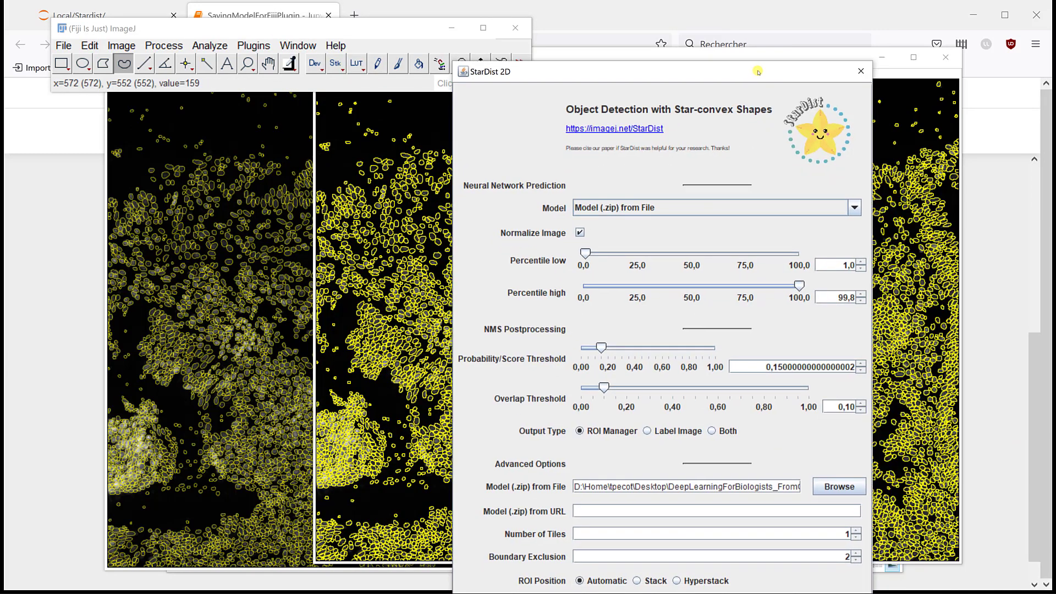
{"action": "left_click", "coordinate": [716, 197]}
{"action": "left_click", "coordinate": [642, 215]}
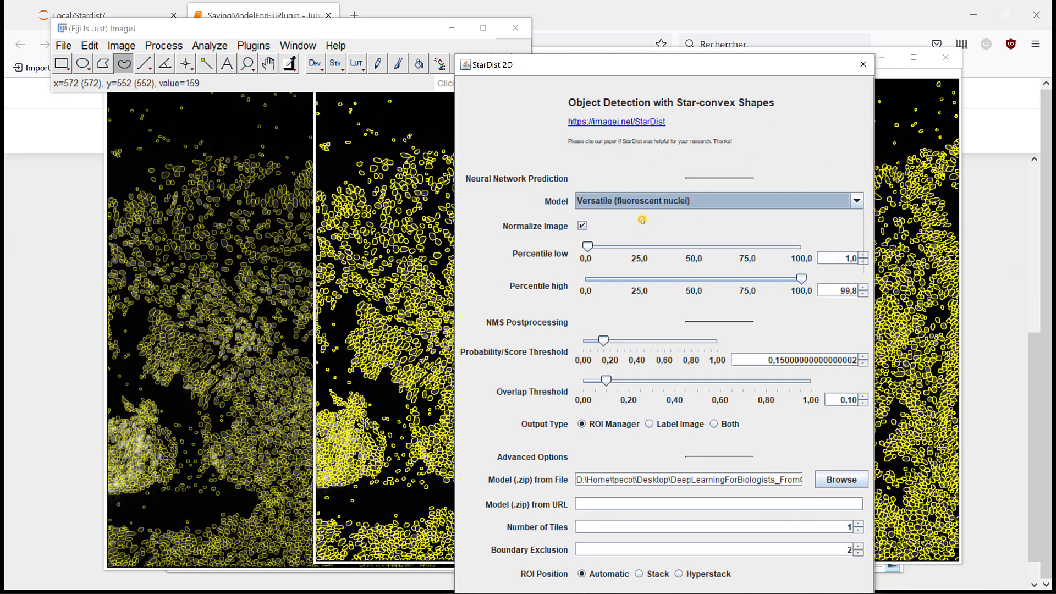
{"action": "mouse_move", "coordinate": [654, 57]}
{"action": "left_mouse_down"}
{"action": "mouse_move", "coordinate": [636, 232]}
{"action": "mouse_move", "coordinate": [648, 99]}
{"action": "mouse_move", "coordinate": [669, 45]}
{"action": "left_mouse_up"}
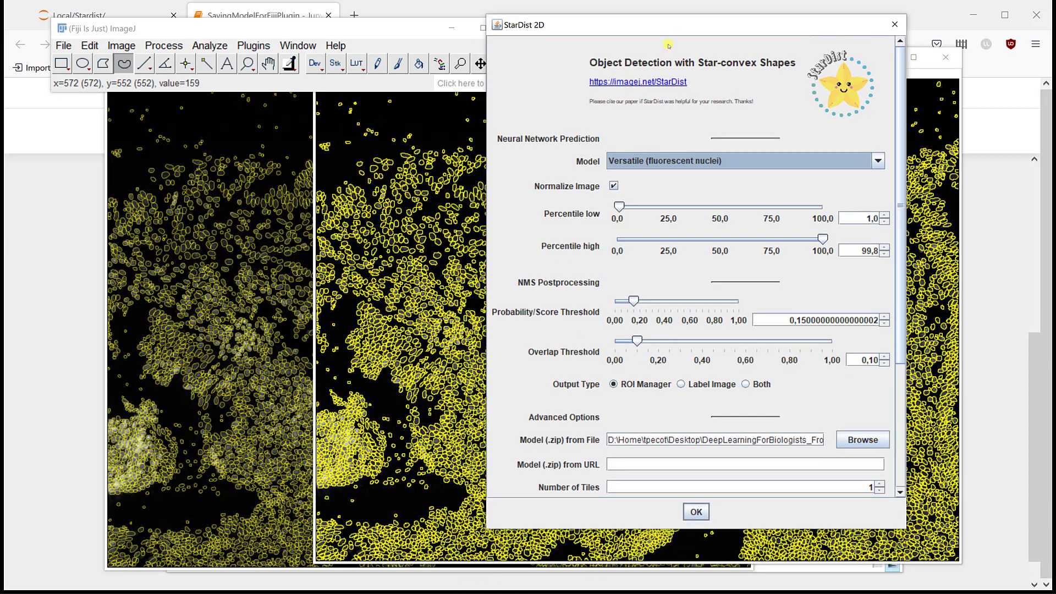
{"action": "left_click", "coordinate": [693, 512]}
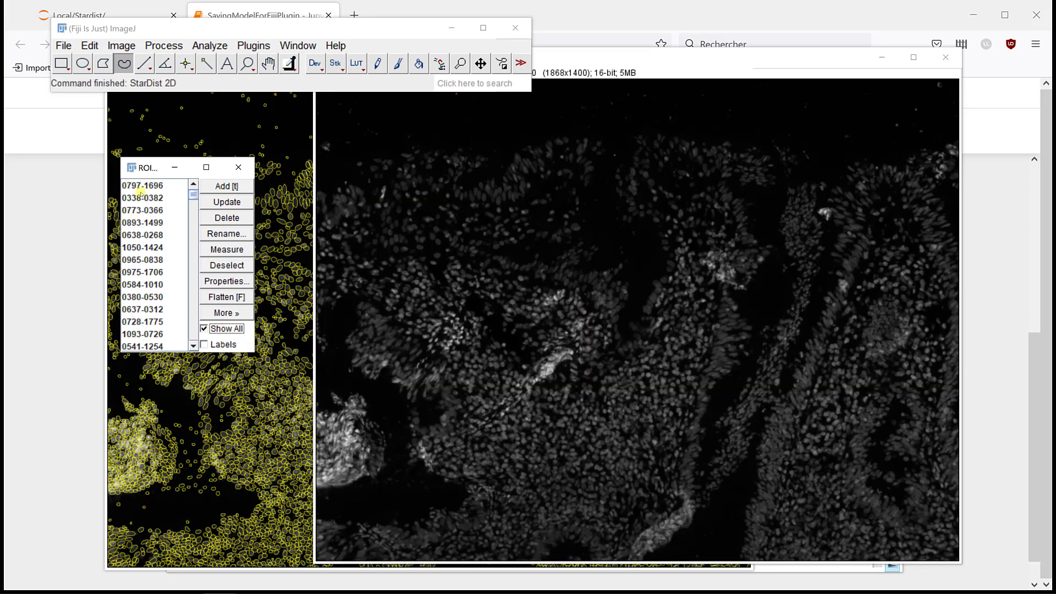
Show all Versatile outlines, flatten them into component_data-2 and place it right of the first.
{"action": "left_click", "coordinate": [223, 328]}
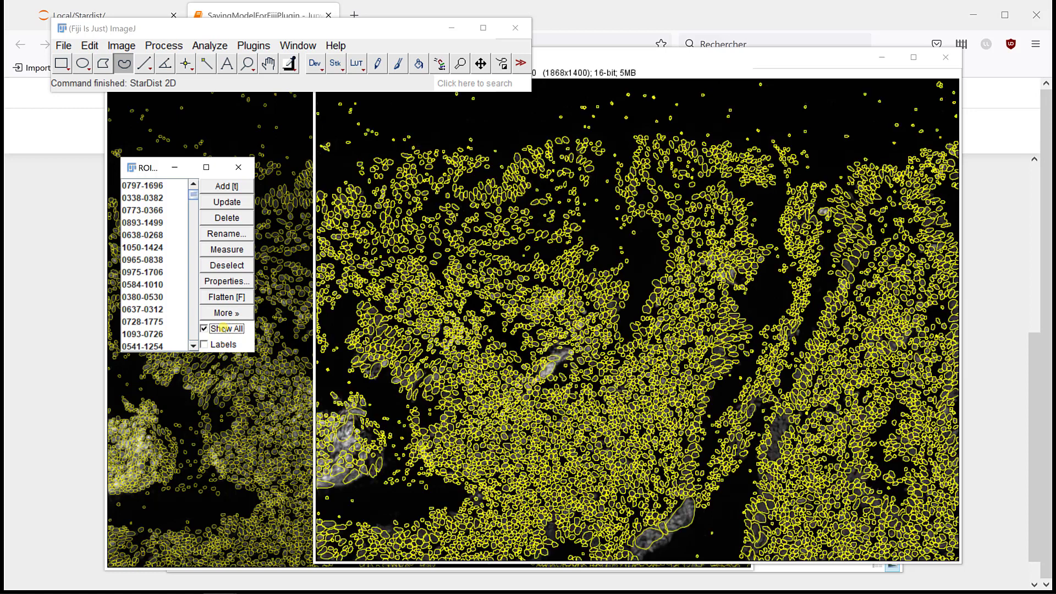
{"action": "left_click", "coordinate": [621, 70]}
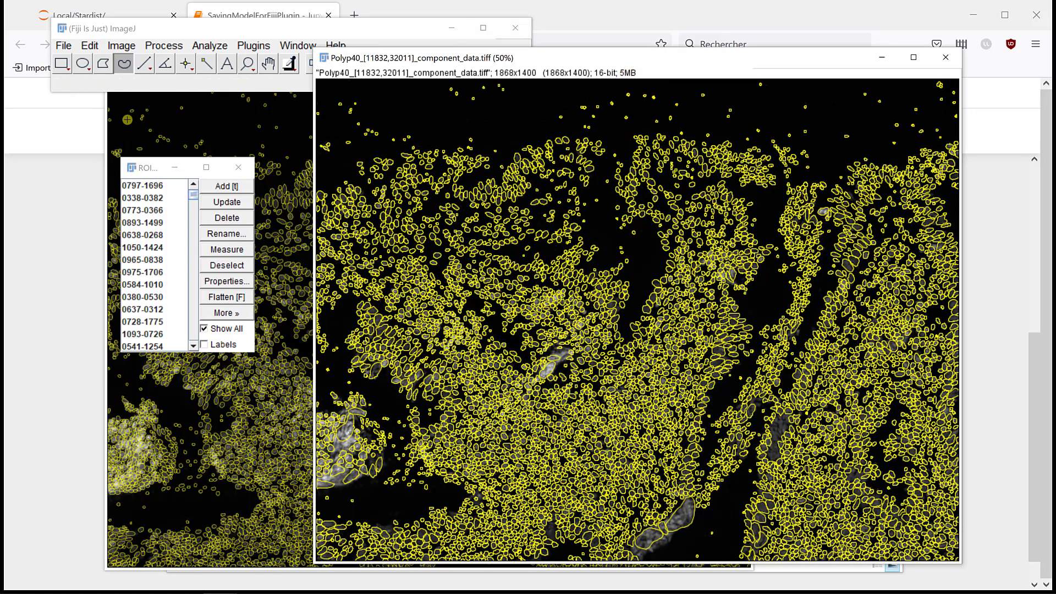
{"action": "left_click", "coordinate": [122, 46]}
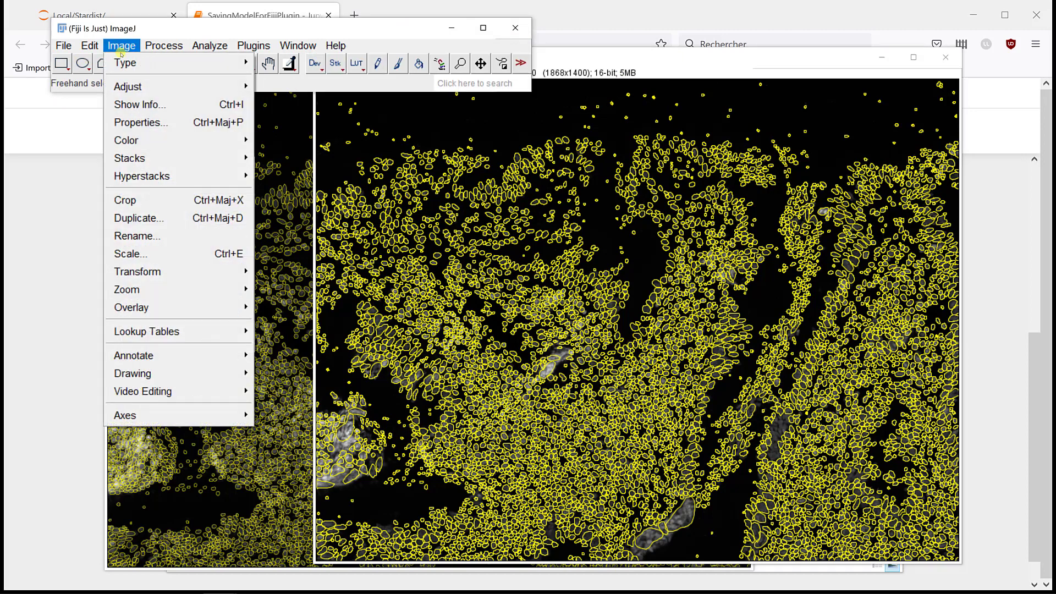
{"action": "mouse_move", "coordinate": [144, 308]}
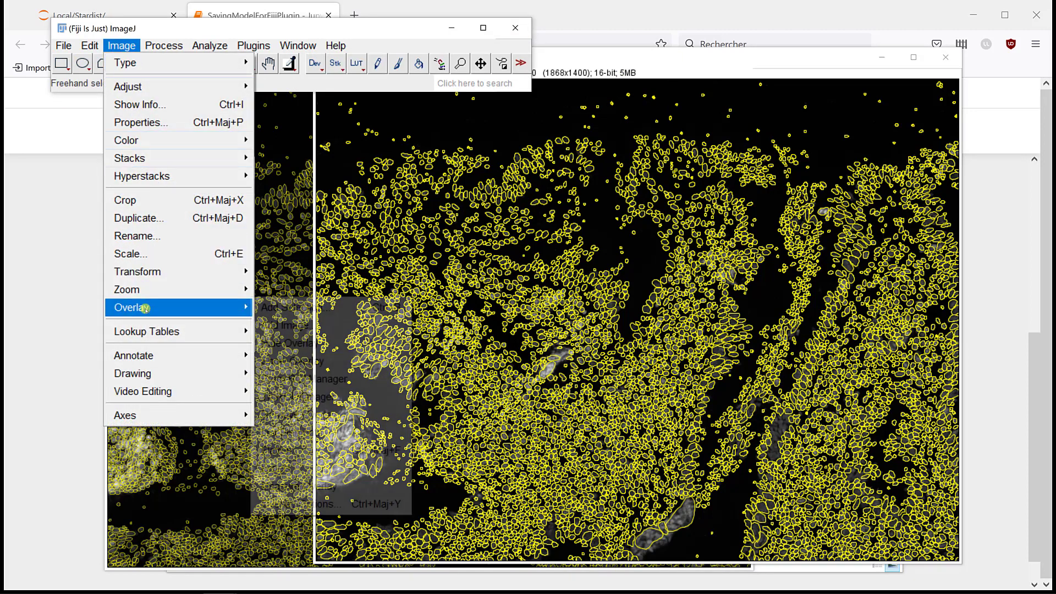
{"action": "left_click", "coordinate": [276, 450]}
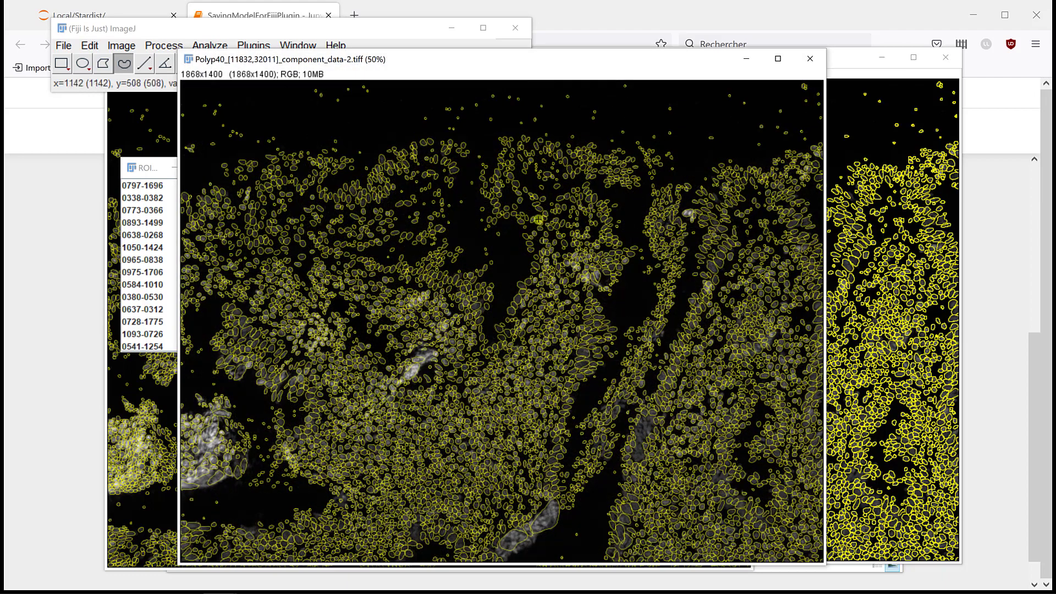
{"action": "left_click_drag", "start_coordinate": [493, 62], "coordinate": [655, 45]}
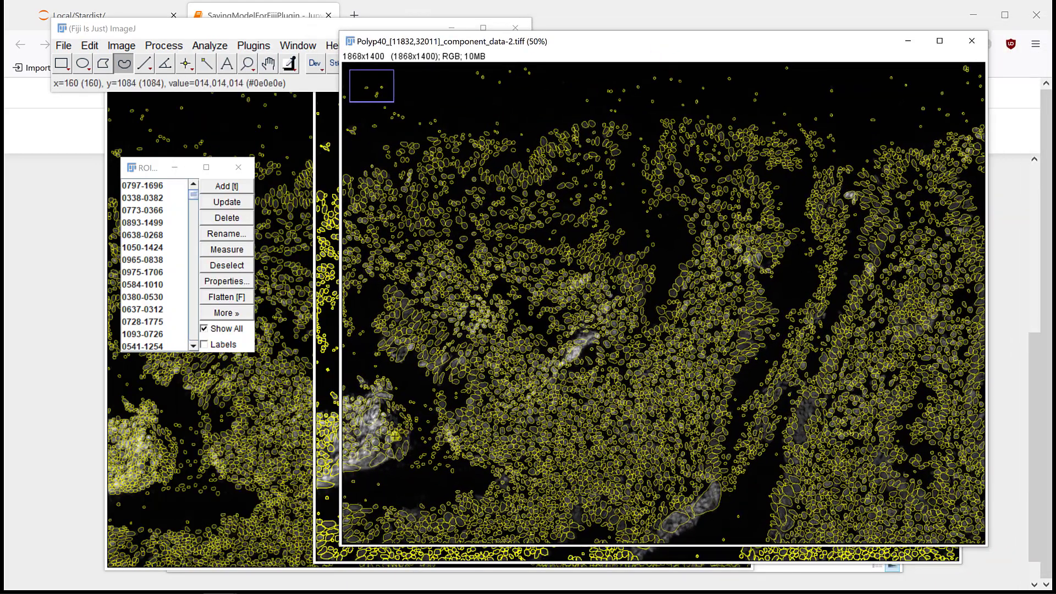
Switch between component_data-1 and component_data-2, zooming component_data-2 out, in and out to compare outlines.
{"action": "scroll", "coordinate": [380, 440], "scroll_direction": "up", "scroll_amount": 3}
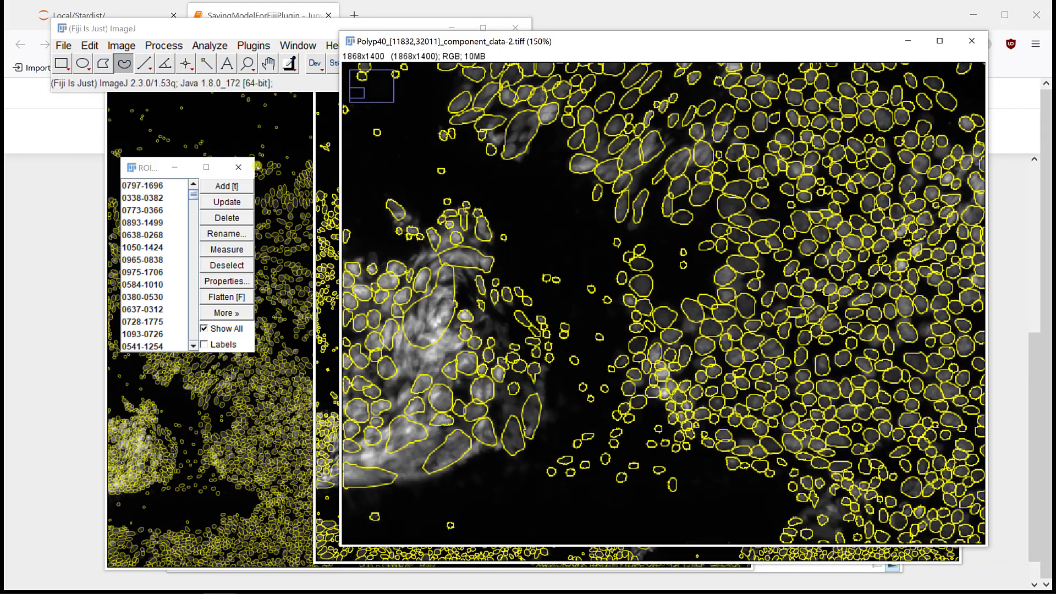
{"action": "left_click", "coordinate": [258, 165]}
{"action": "scroll", "coordinate": [126, 435], "scroll_direction": "up", "scroll_amount": 3}
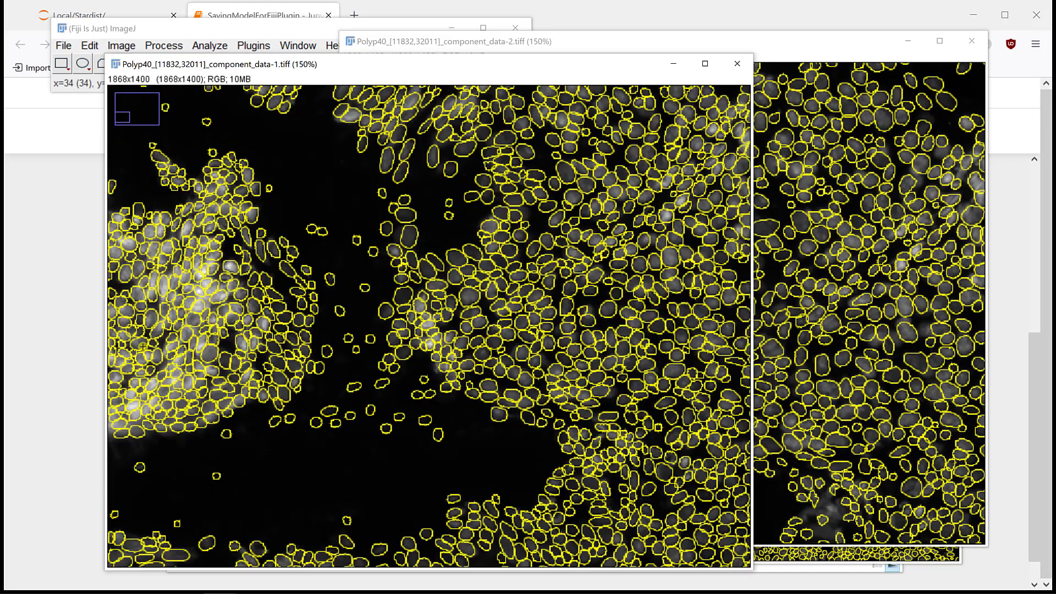
{"action": "left_click", "coordinate": [761, 298]}
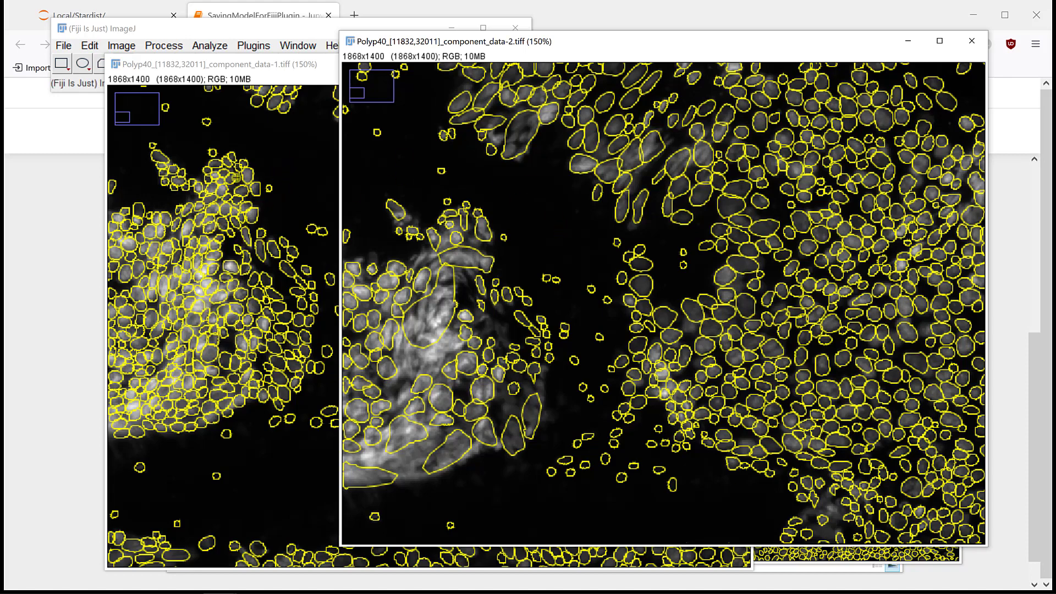
{"action": "left_click", "coordinate": [259, 90]}
{"action": "scroll", "coordinate": [261, 181], "scroll_direction": "up", "scroll_amount": 5}
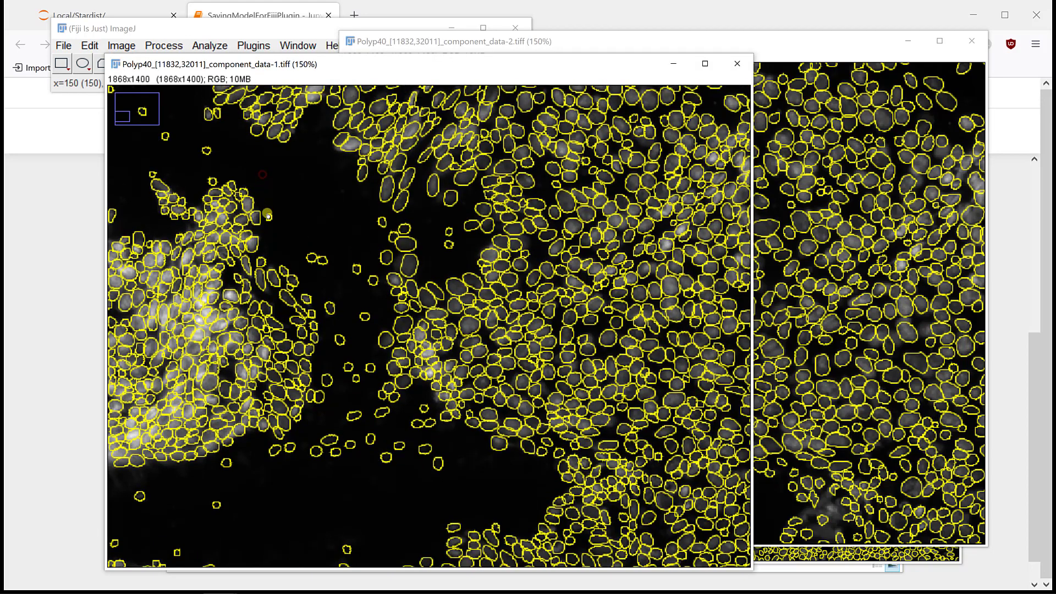
{"action": "left_click", "coordinate": [764, 175]}
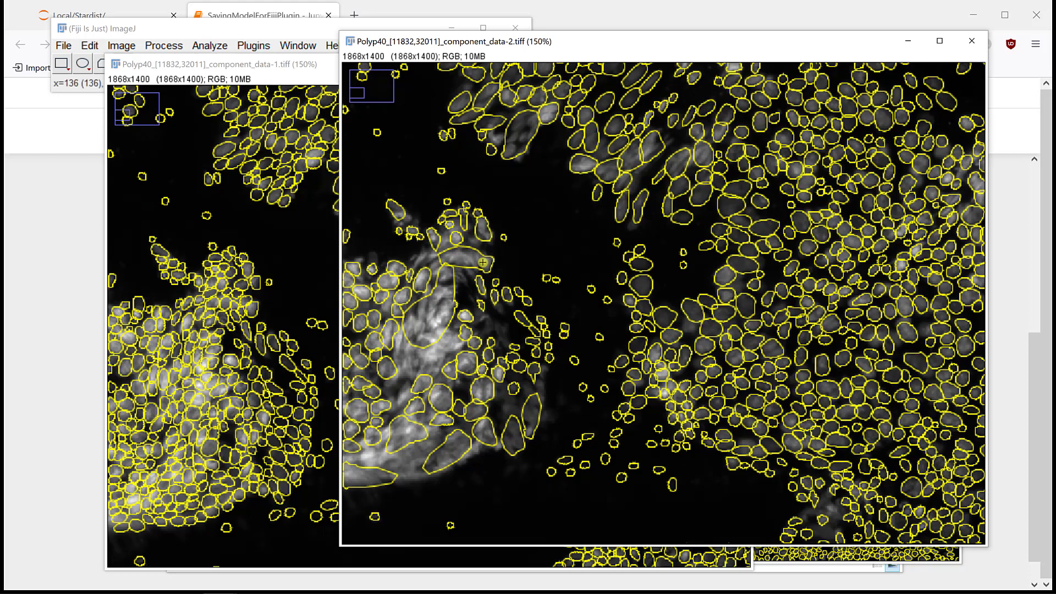
{"action": "key", "text": "minus"}
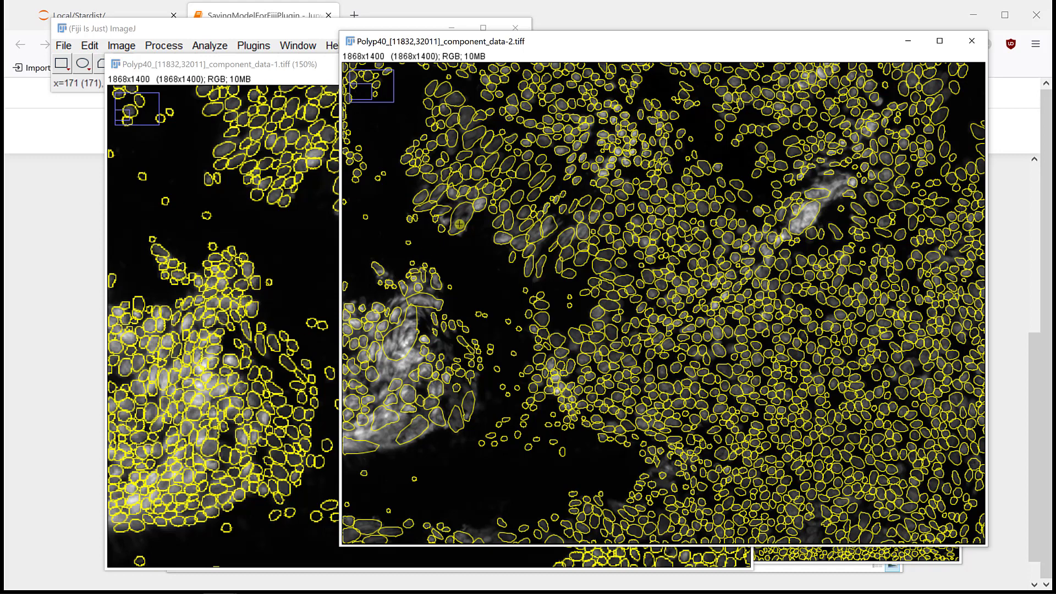
{"action": "key", "text": "plus"}
{"action": "key", "text": "plus"}
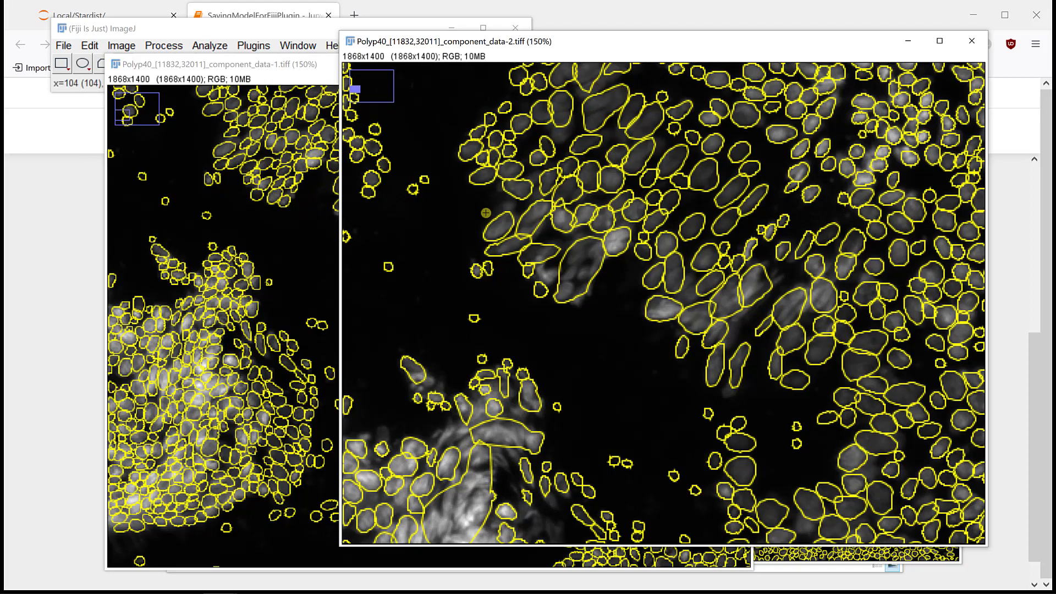
{"action": "key", "text": "minus"}
{"action": "key", "text": "minus"}
Zoom component_data-1 out to the whole tissue, then back in to magnify its outlines.
{"action": "left_click", "coordinate": [300, 208]}
{"action": "key", "text": "minus"}
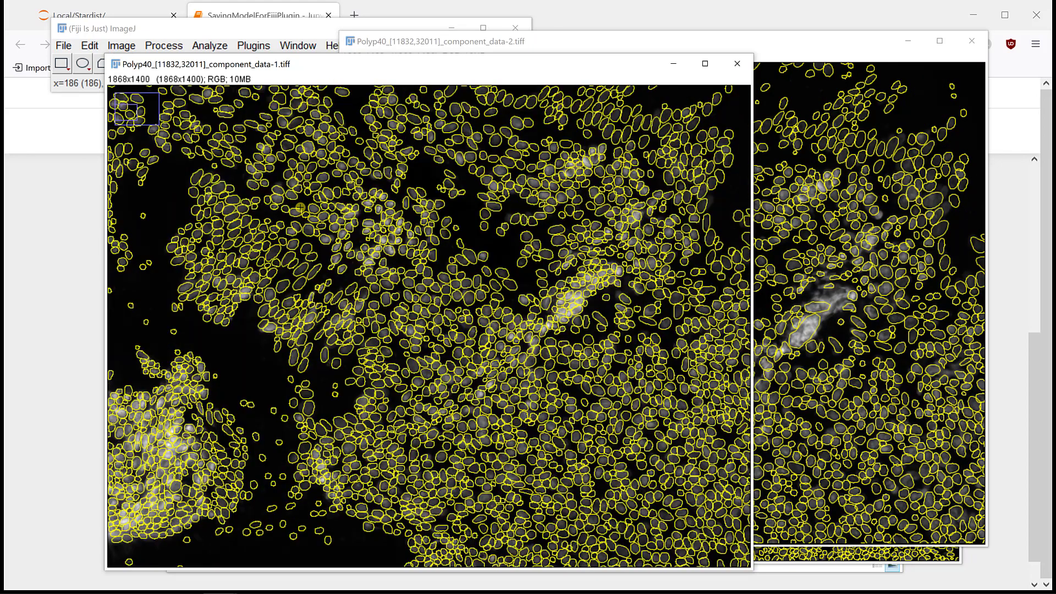
{"action": "key", "text": "minus"}
{"action": "key", "text": "minus"}
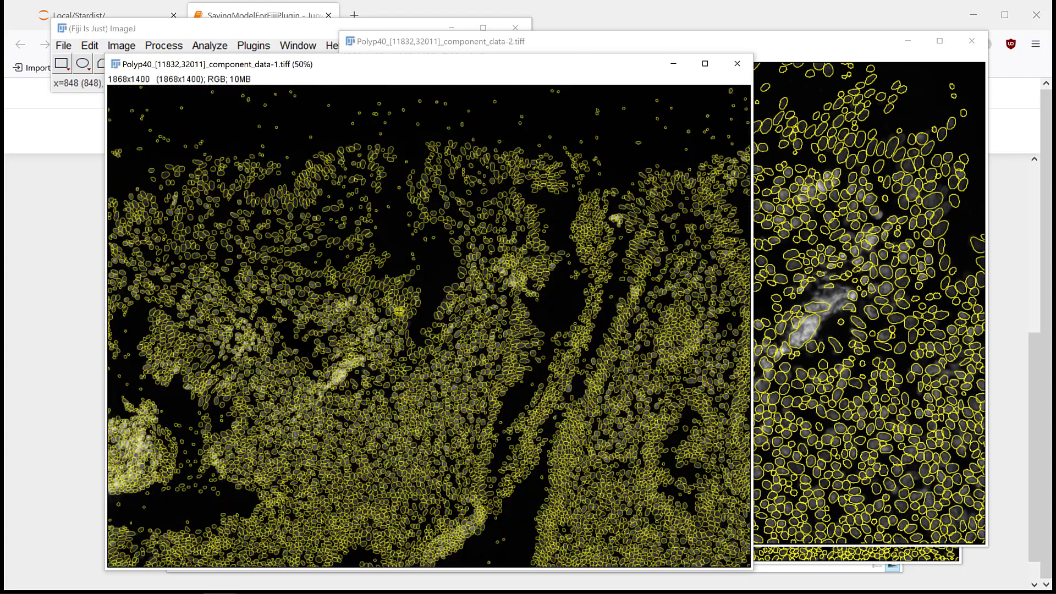
{"action": "key", "text": "plus"}
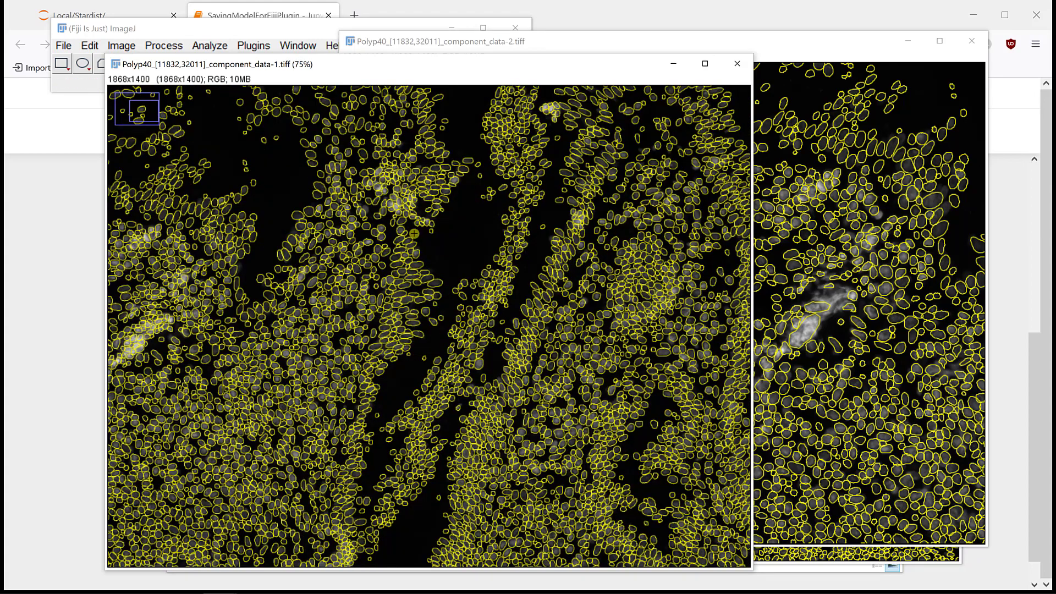
{"action": "key", "text": "plus"}
{"action": "key", "text": "plus"}
{"action": "key", "text": "plus"}
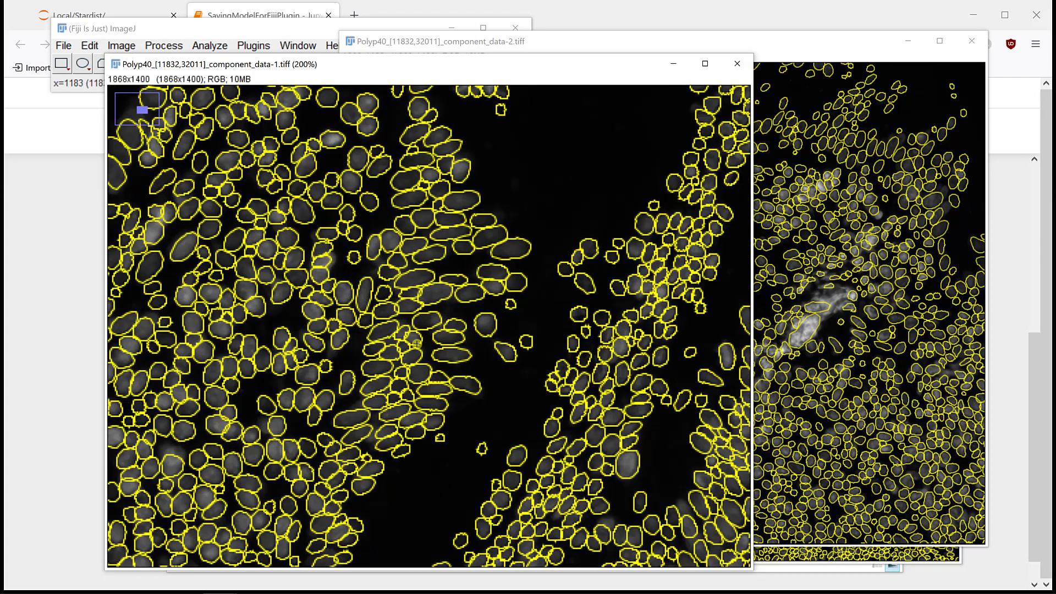
Zoom component_data-2 out and back in, then return to component_data-1 as a 50% overview.
{"action": "left_click", "coordinate": [802, 292]}
{"action": "key", "text": "minus"}
{"action": "key", "text": "minus"}
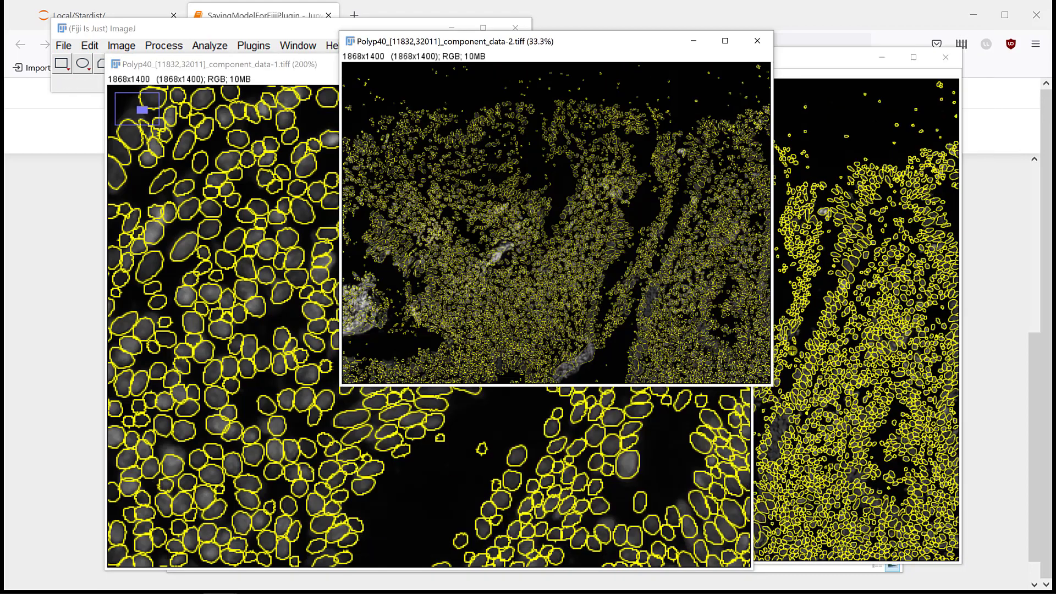
{"action": "key", "text": "plus"}
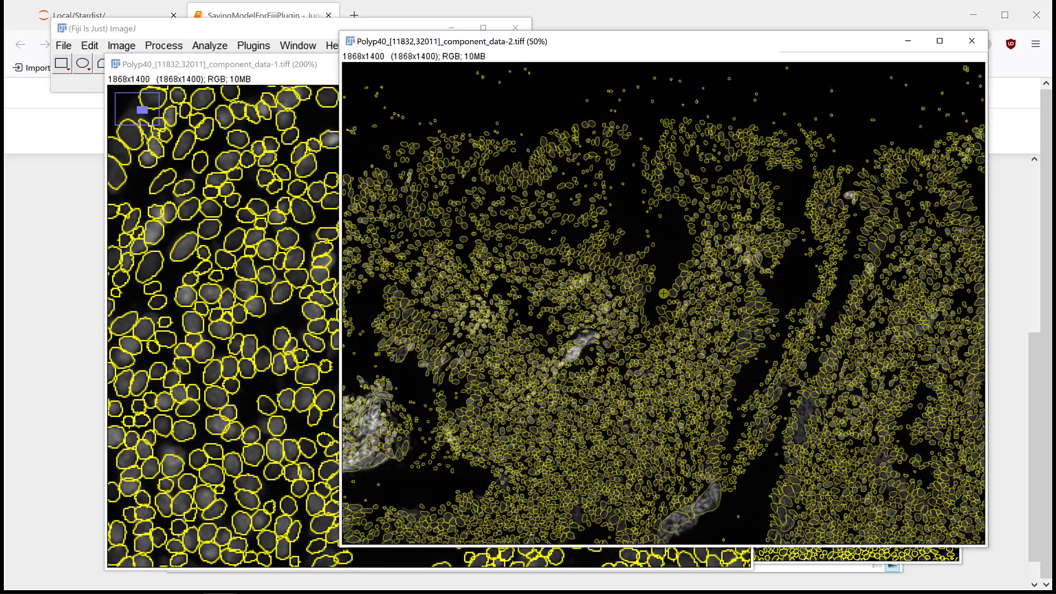
{"action": "key", "text": "plus"}
{"action": "key", "text": "plus"}
{"action": "key", "text": "plus"}
{"action": "key", "text": "plus"}
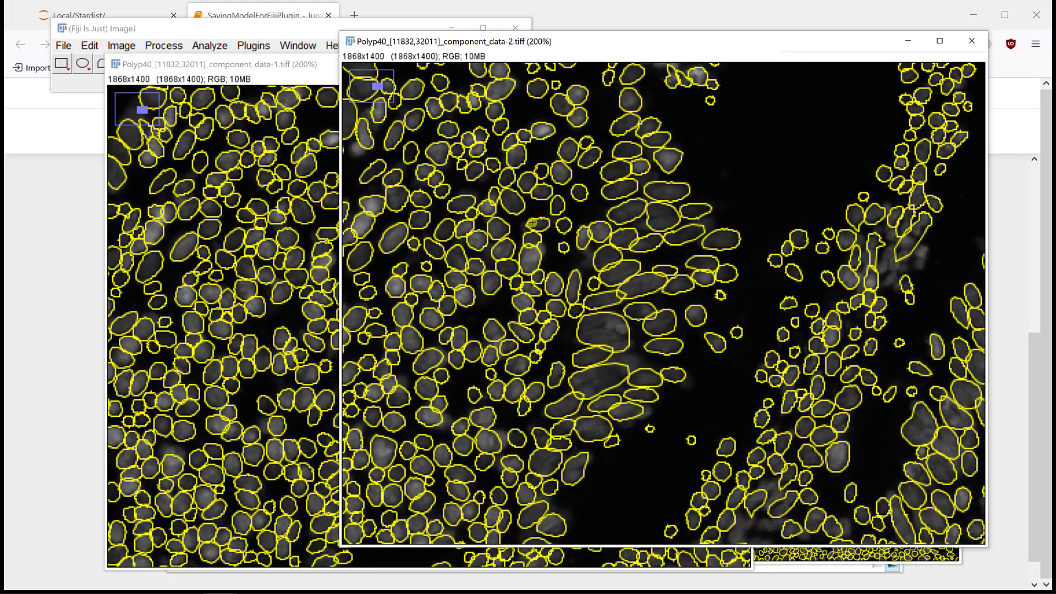
{"action": "left_click", "coordinate": [250, 307]}
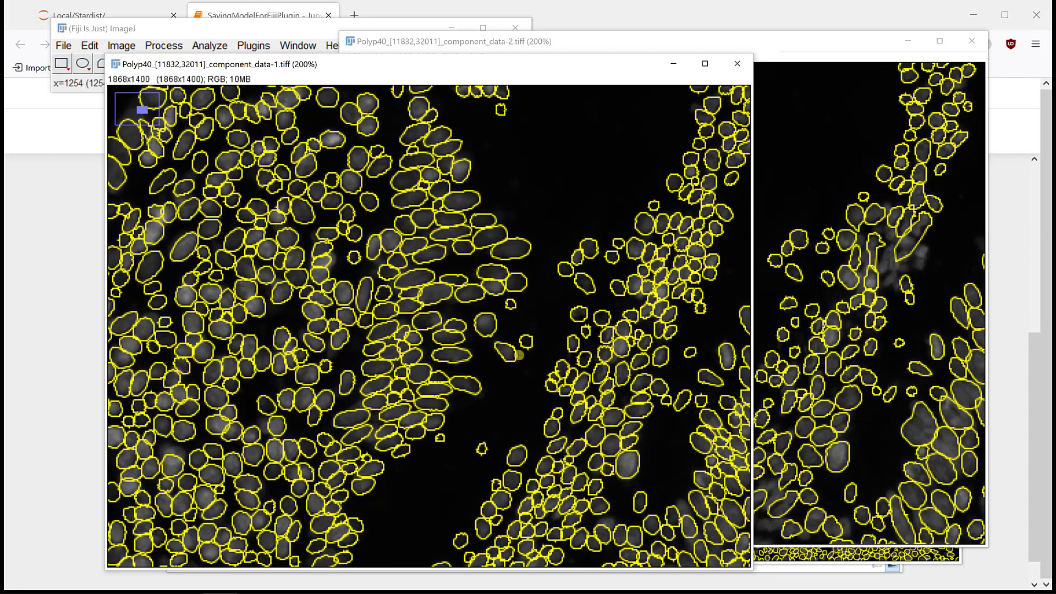
{"action": "scroll", "coordinate": [441, 344], "scroll_direction": "down", "scroll_amount": 1}
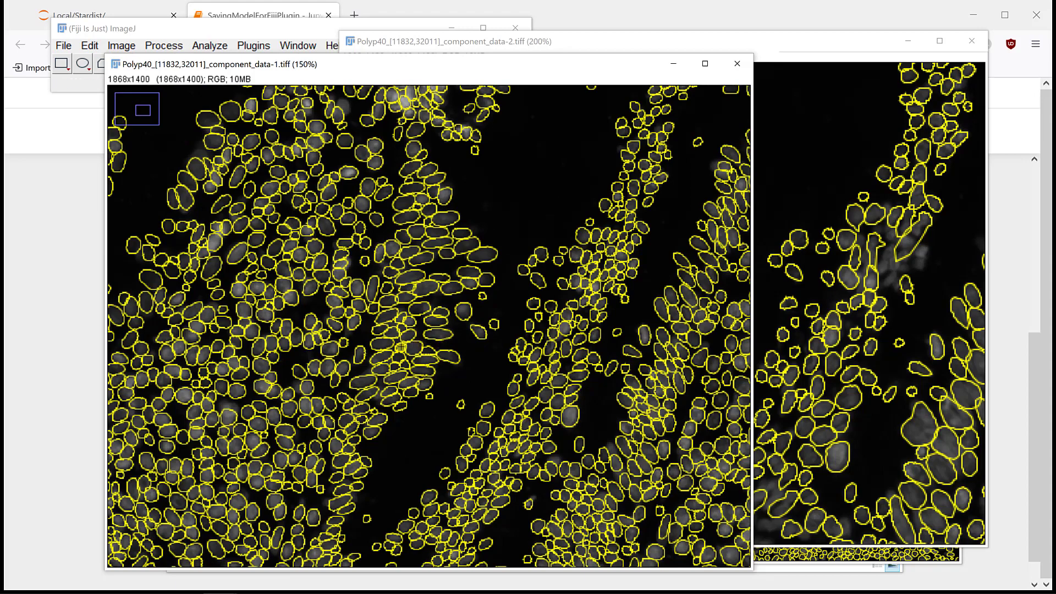
{"action": "scroll", "coordinate": [397, 344], "scroll_direction": "down", "scroll_amount": 1}
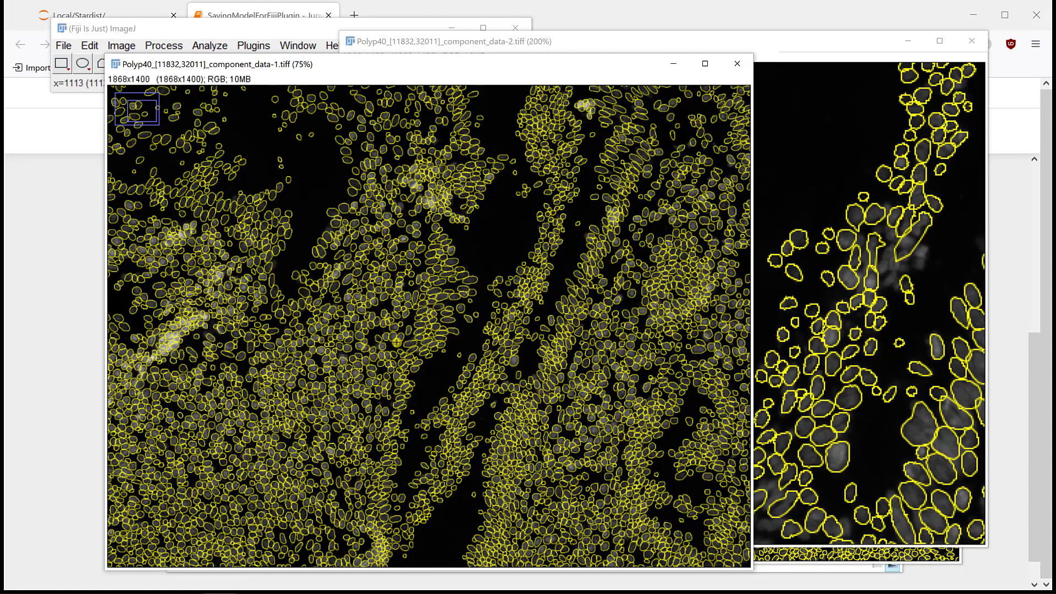
{"action": "scroll", "coordinate": [397, 343], "scroll_direction": "down", "scroll_amount": 1}
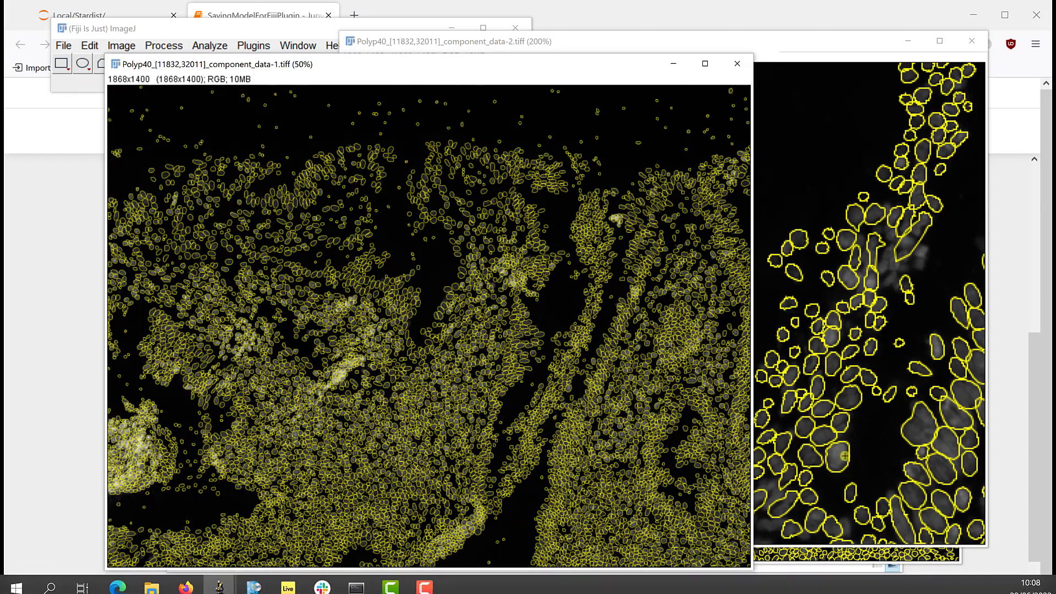
Zoom component_data-2 to 300% and component_data-1 to 200%.
{"action": "left_click", "coordinate": [850, 451]}
{"action": "scroll", "coordinate": [680, 461], "scroll_direction": "down", "scroll_amount": 4}
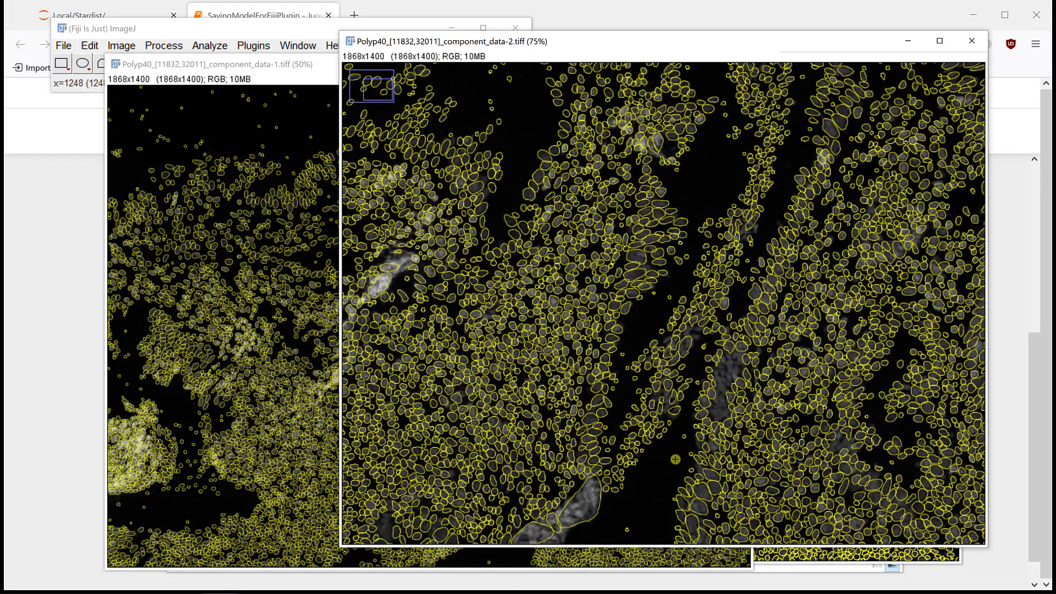
{"action": "scroll", "coordinate": [701, 502], "scroll_direction": "up", "scroll_amount": 4}
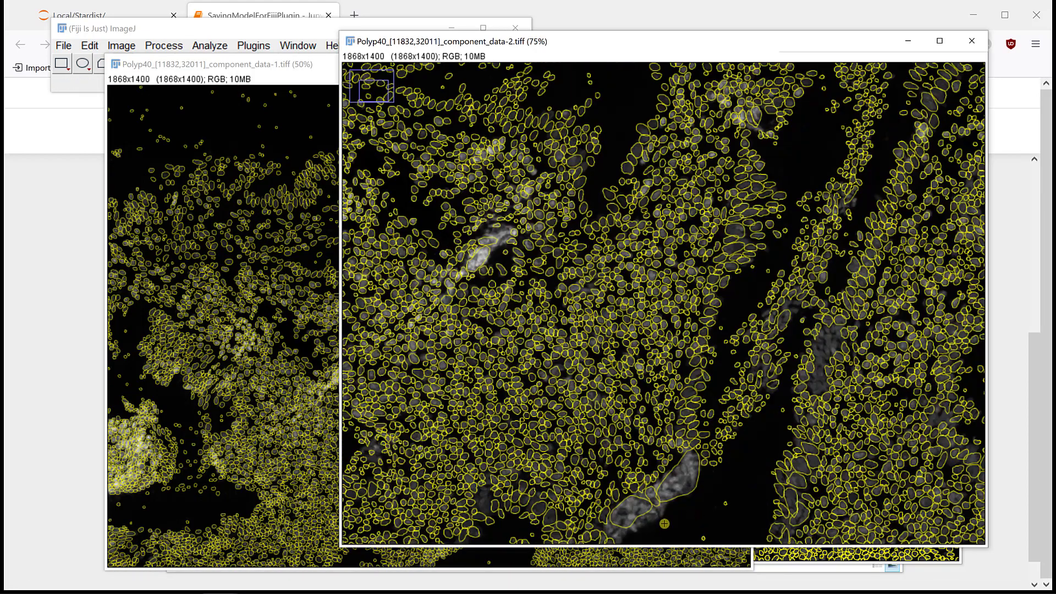
{"action": "scroll", "coordinate": [636, 488], "scroll_direction": "up", "scroll_amount": 1}
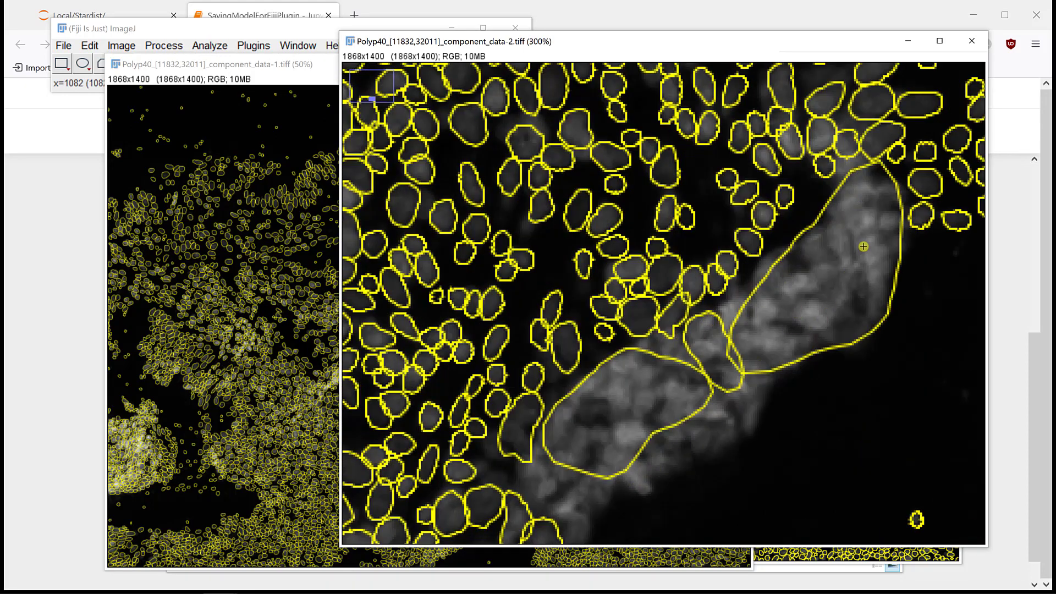
{"action": "left_click", "coordinate": [290, 463]}
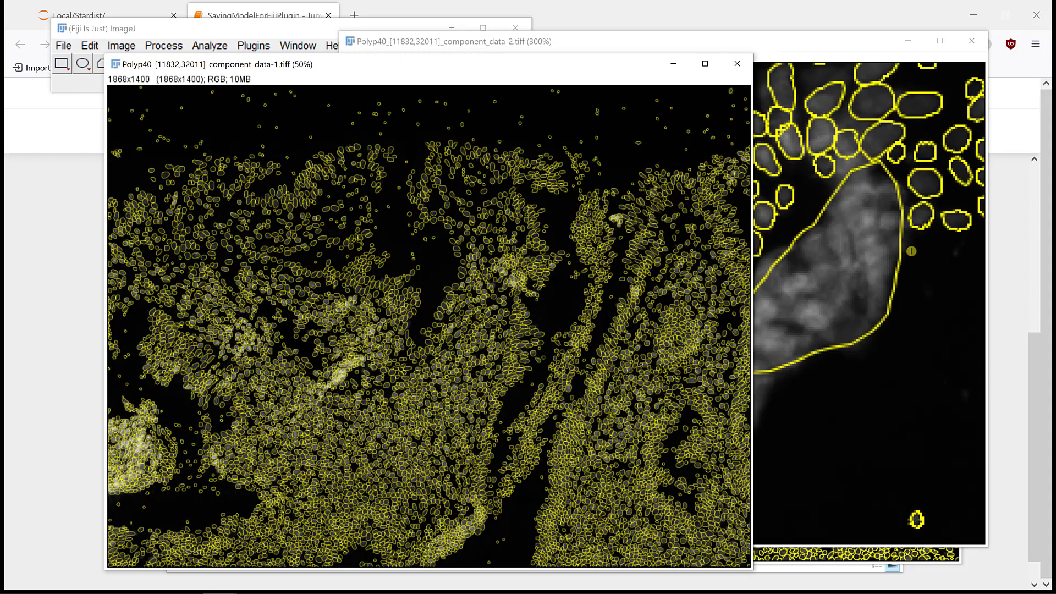
{"action": "scroll", "coordinate": [448, 562], "scroll_direction": "up", "scroll_amount": 5}
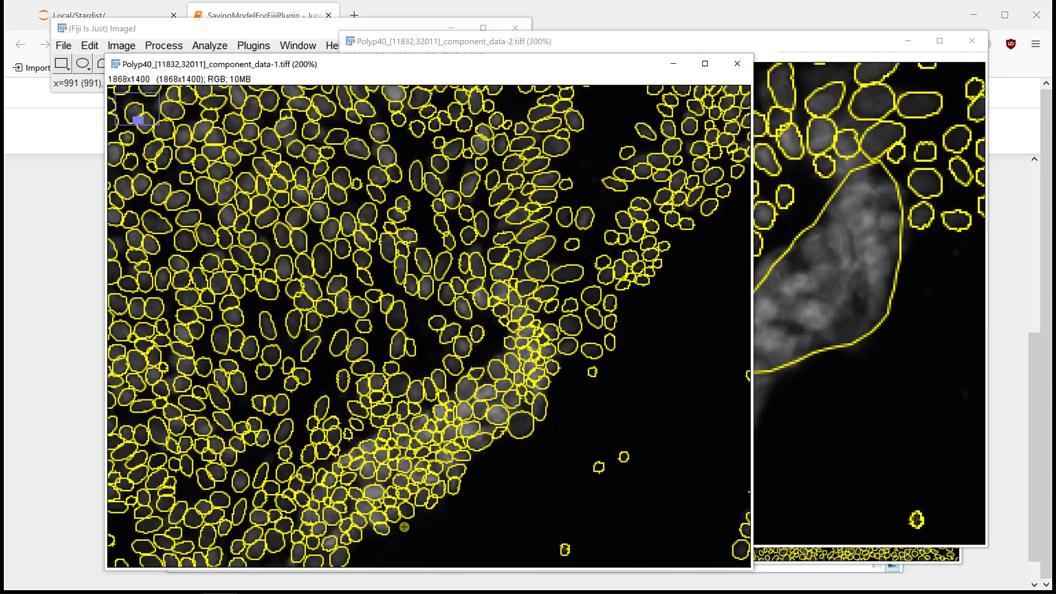
Narrow the component_data-2 window beside component_data-1 and pan it to the large outlined tissue region.
{"action": "left_click", "coordinate": [862, 381]}
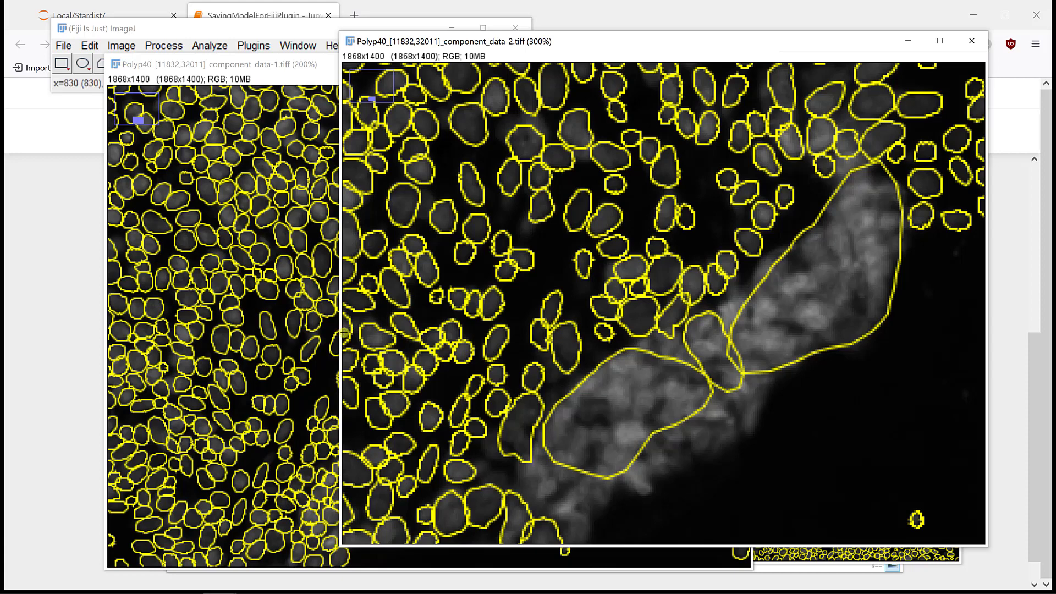
{"action": "left_click_drag", "start_coordinate": [336, 332], "coordinate": [651, 304]}
{"action": "left_click_drag", "start_coordinate": [820, 403], "coordinate": [786, 386]}
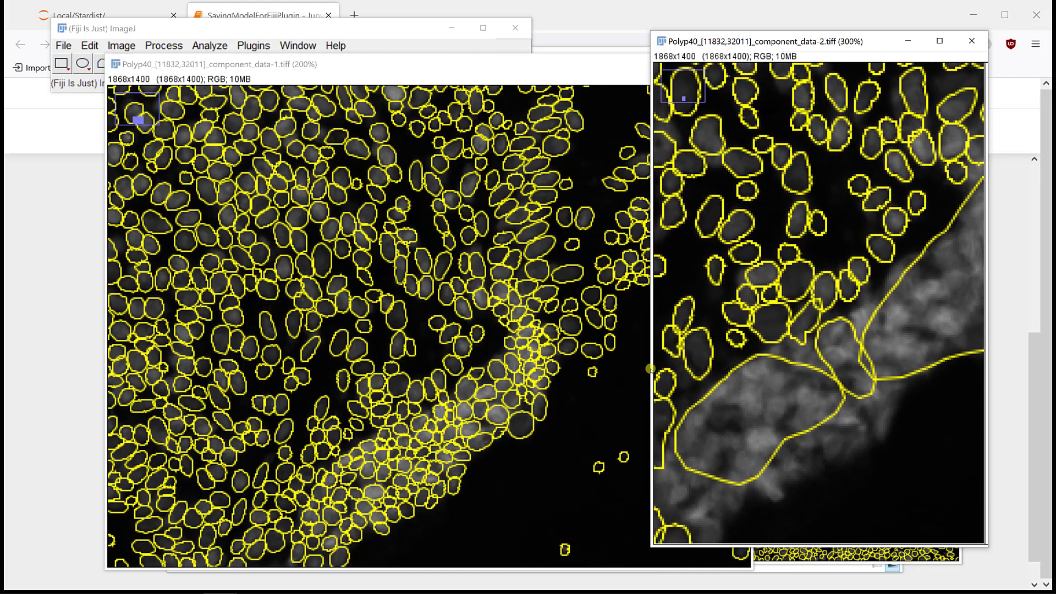